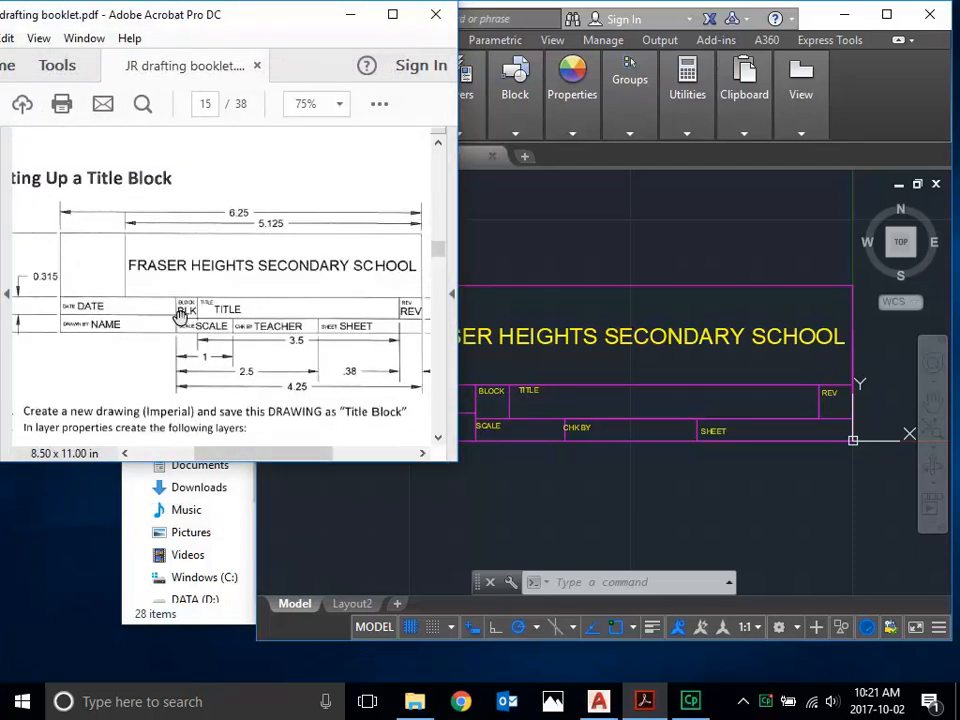
Step: Read the drafting booklet's ATTDEF instructions, including text size, justification and the attribute tag and prompt table
scroll(175, 330, down, 6)
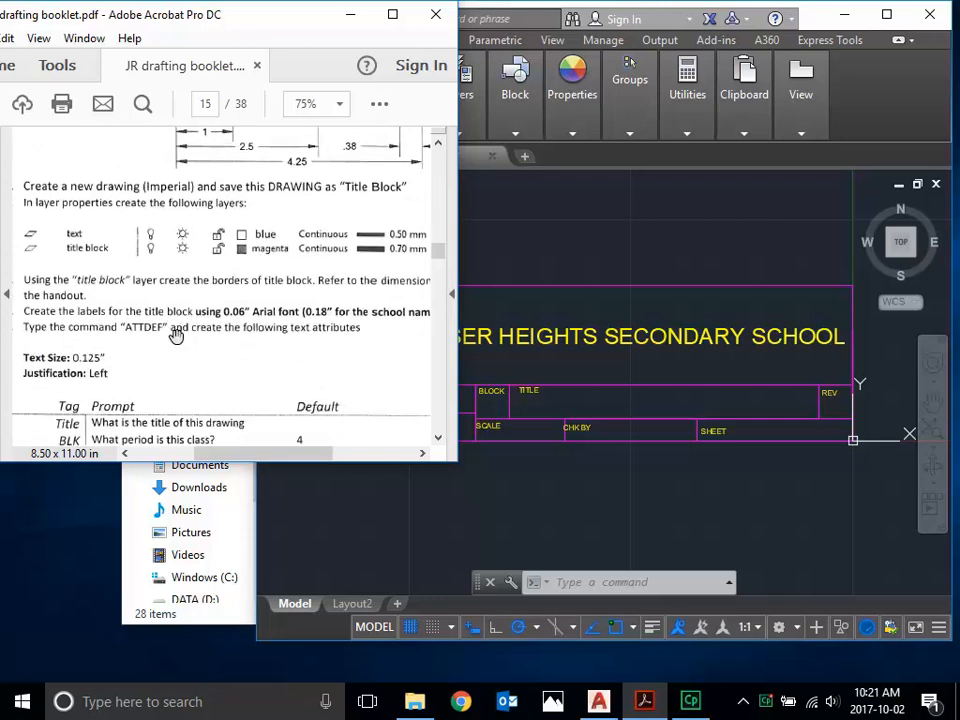
mouse_move(42, 335)
mouse_down()
mouse_move(90, 332)
mouse_move(43, 324)
mouse_move(42, 335)
mouse_up()
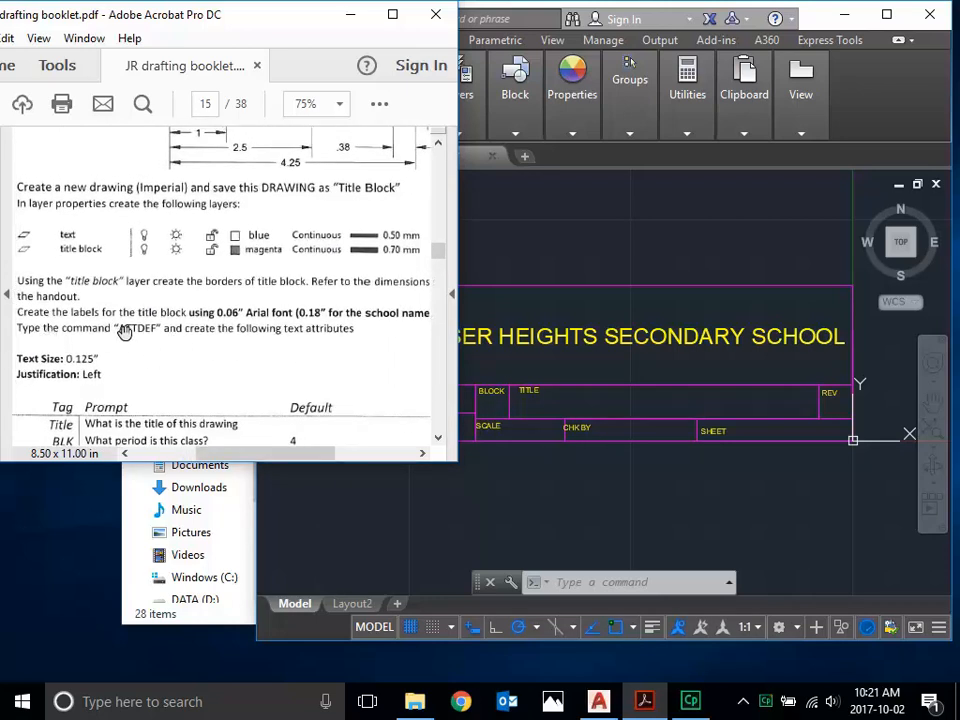
scroll(135, 347, down, 1)
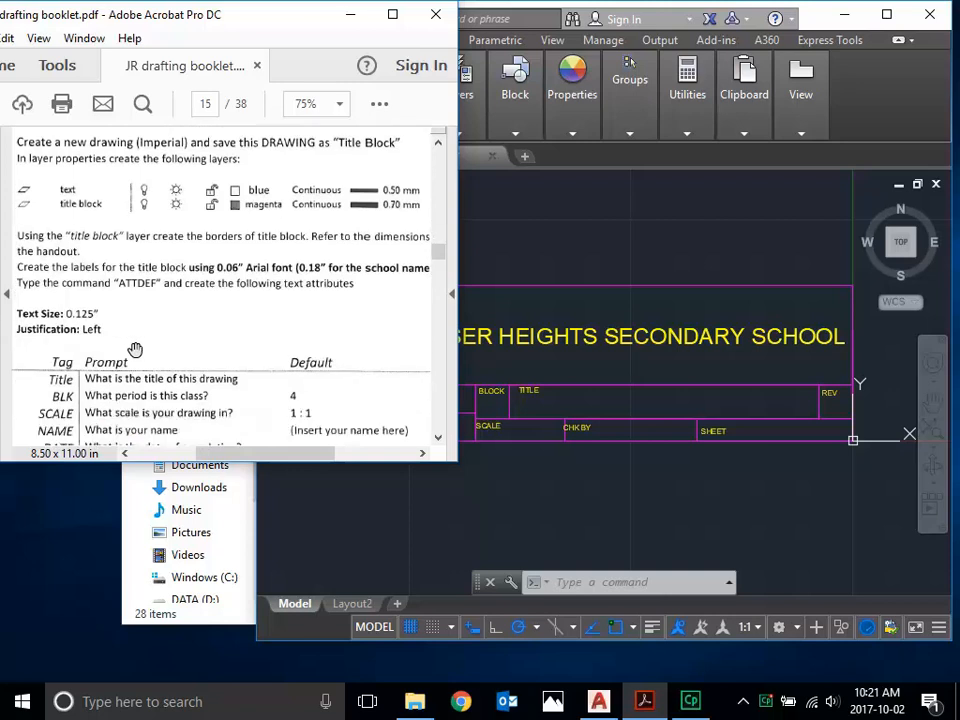
scroll(255, 285, down, 3)
scroll(255, 285, up, 1)
Step: Switch to the title block drawing in AutoCAD and check which layer is current
click(560, 250)
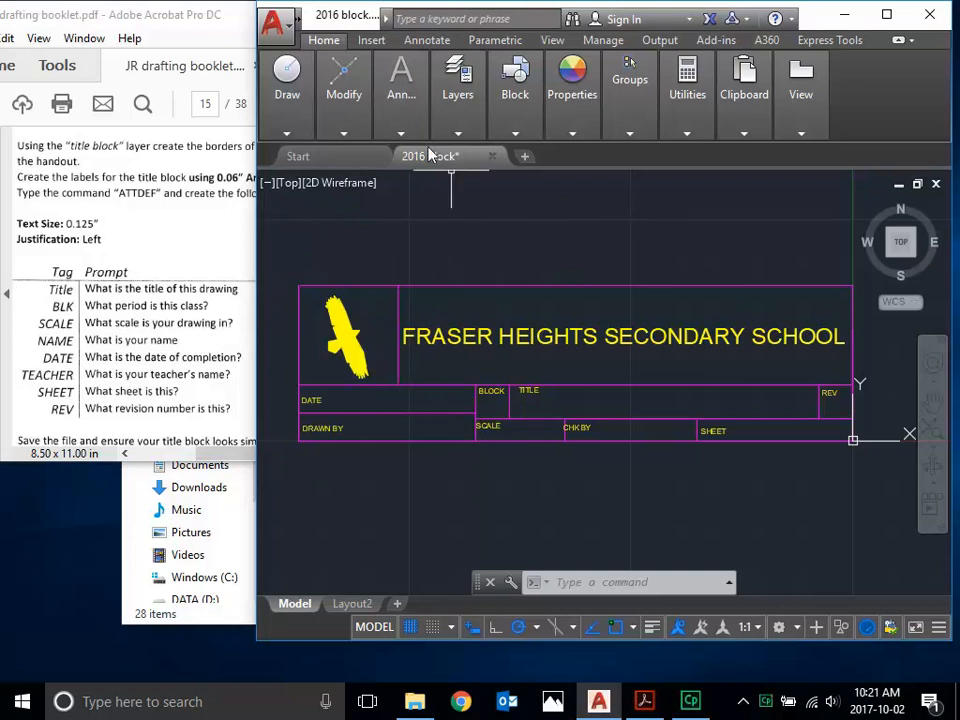
click(458, 133)
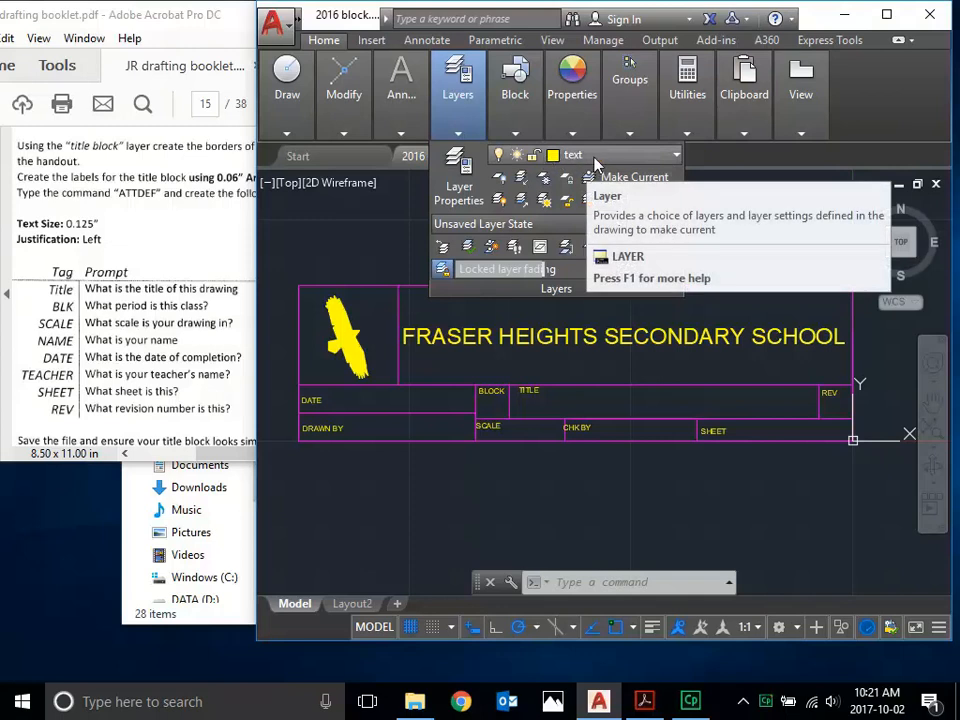
click(665, 156)
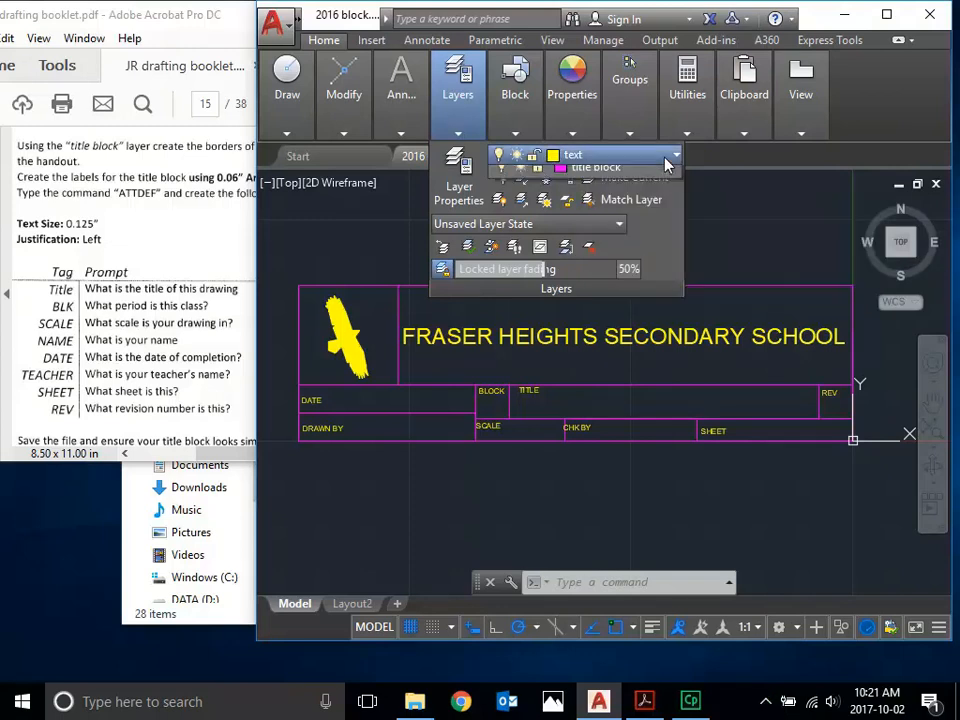
click(750, 212)
click(652, 221)
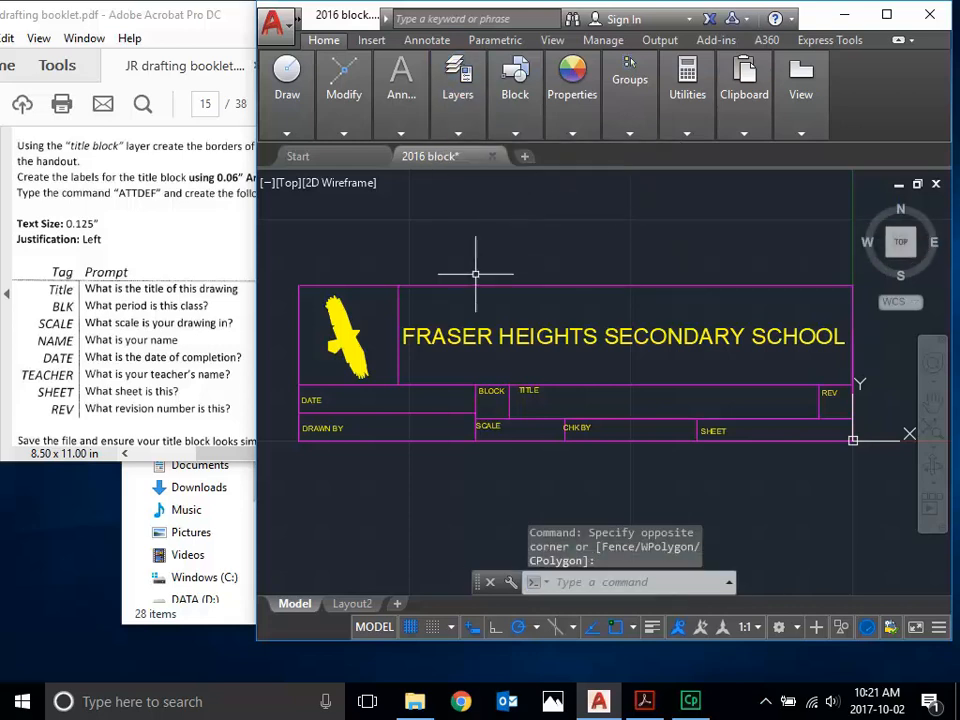
Step: Define an attribute with the tag Title and the prompt "What is the title of this drawing?", leaving its default empty
text(attdef)
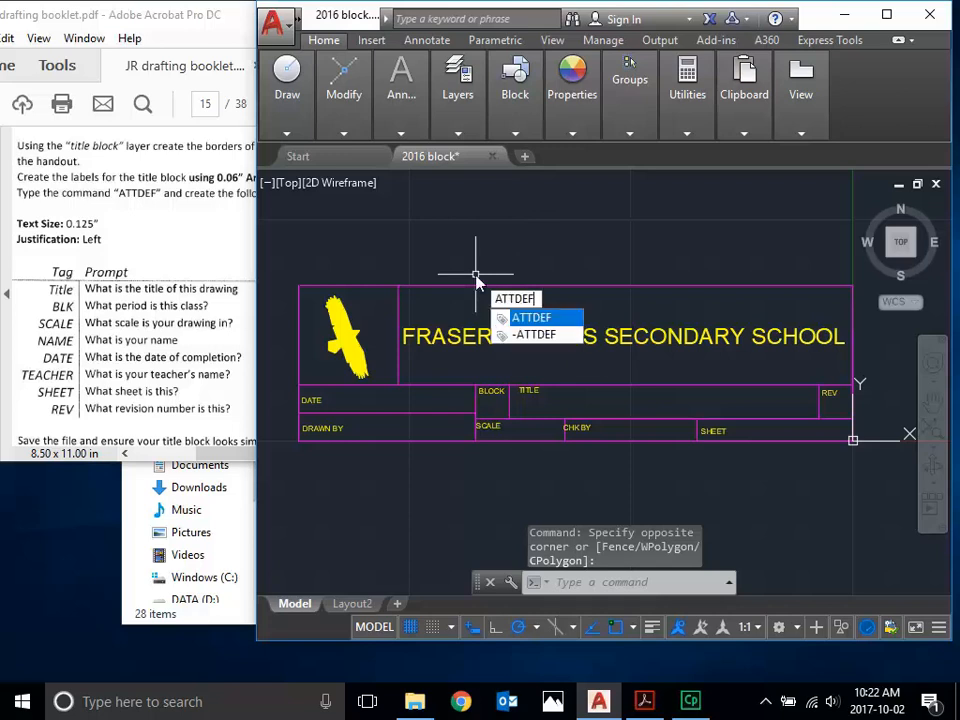
key(Return)
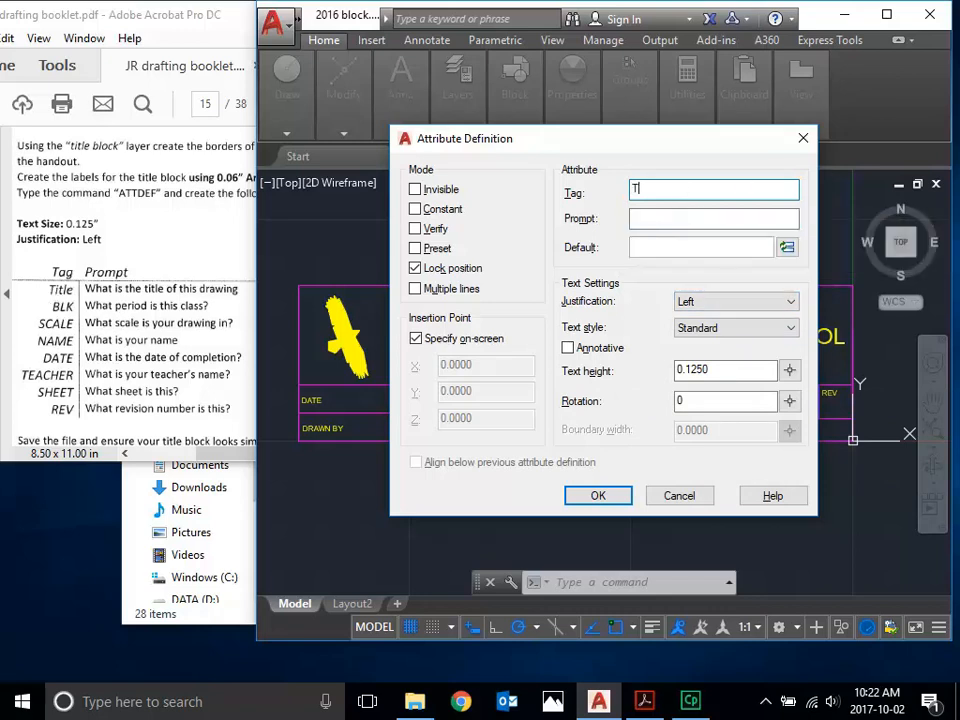
click(661, 221)
text(What is the title of this drawing?)
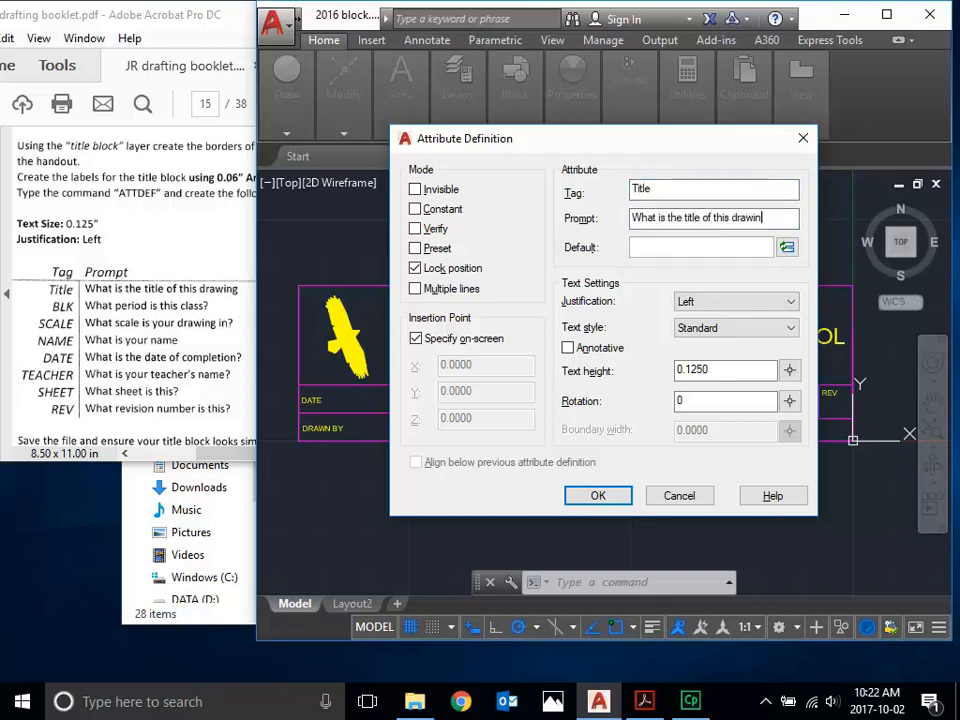
click(191, 313)
click(686, 248)
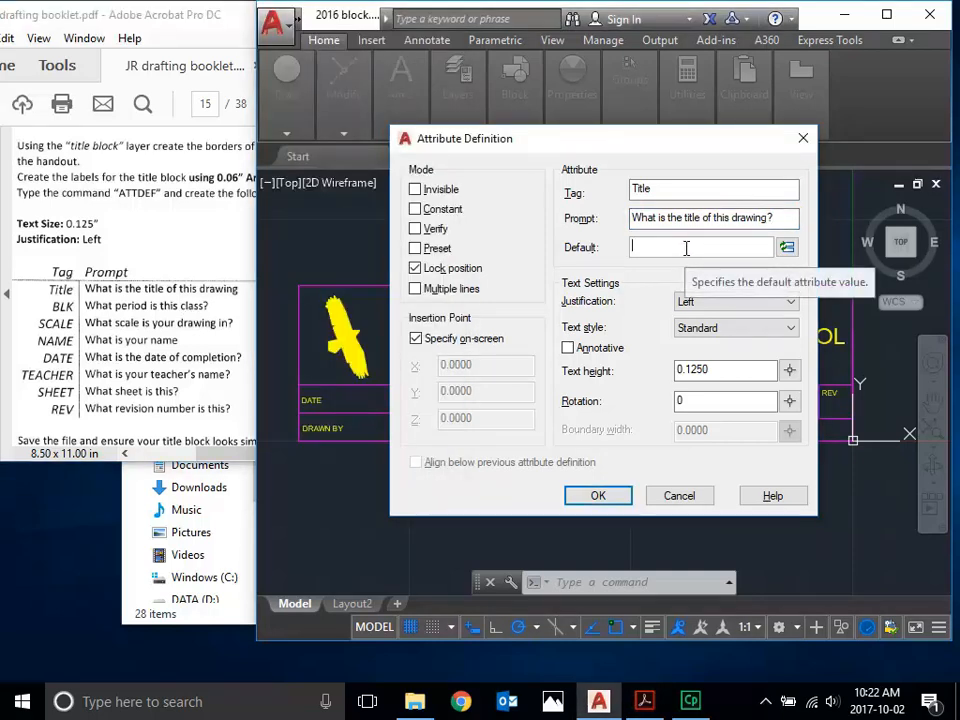
click(597, 497)
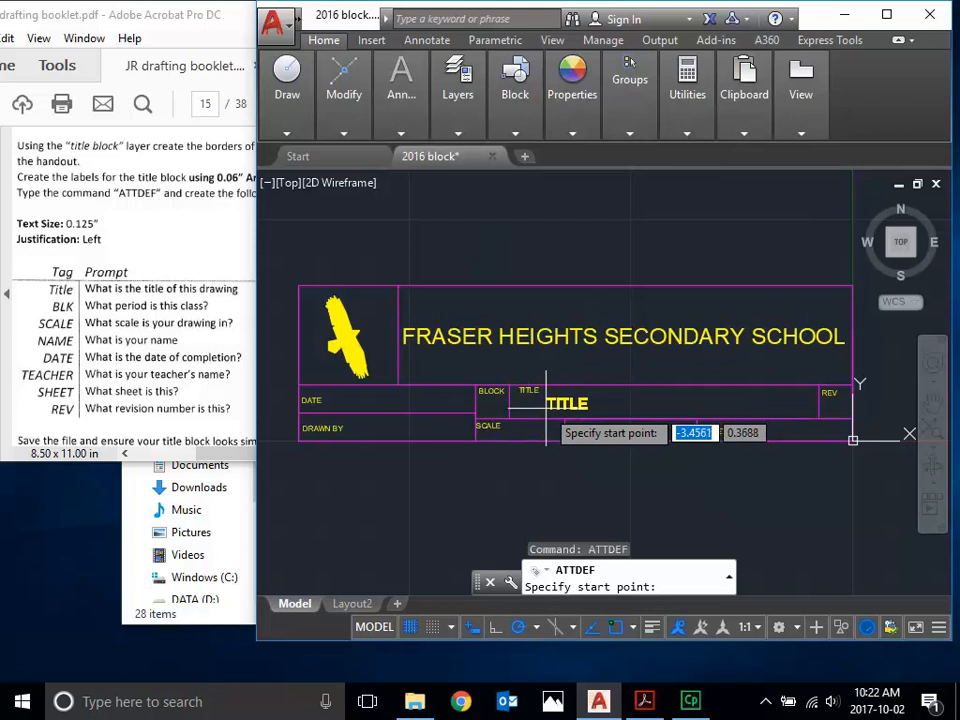
Step: Place the Title attribute in the title cell, just below and to the right of its small label
scroll(548, 430, up, 3)
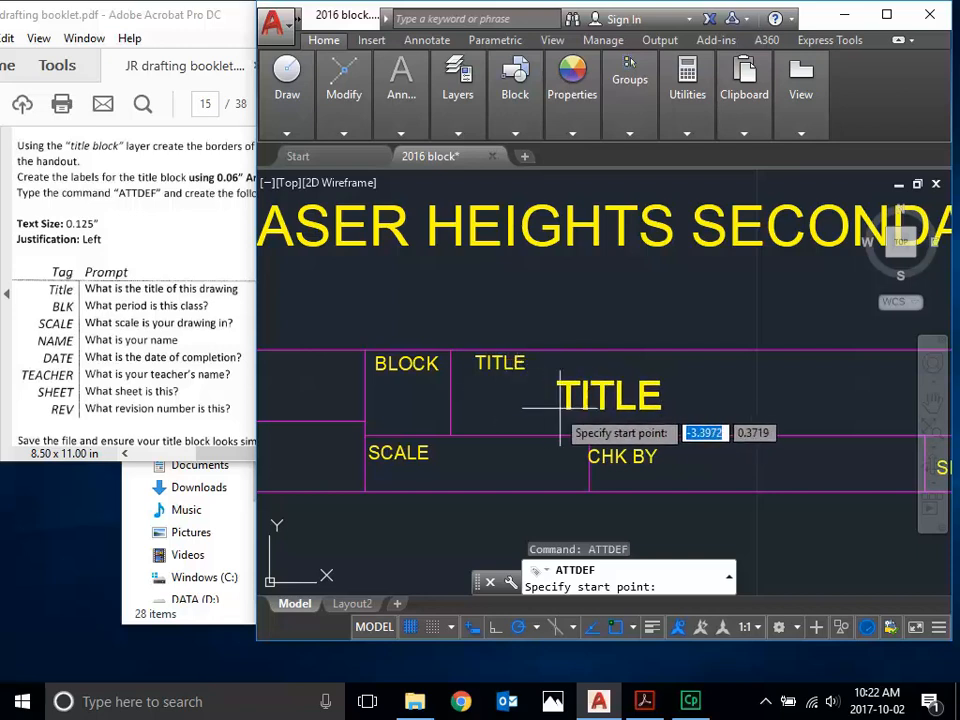
scroll(546, 400, down, 3)
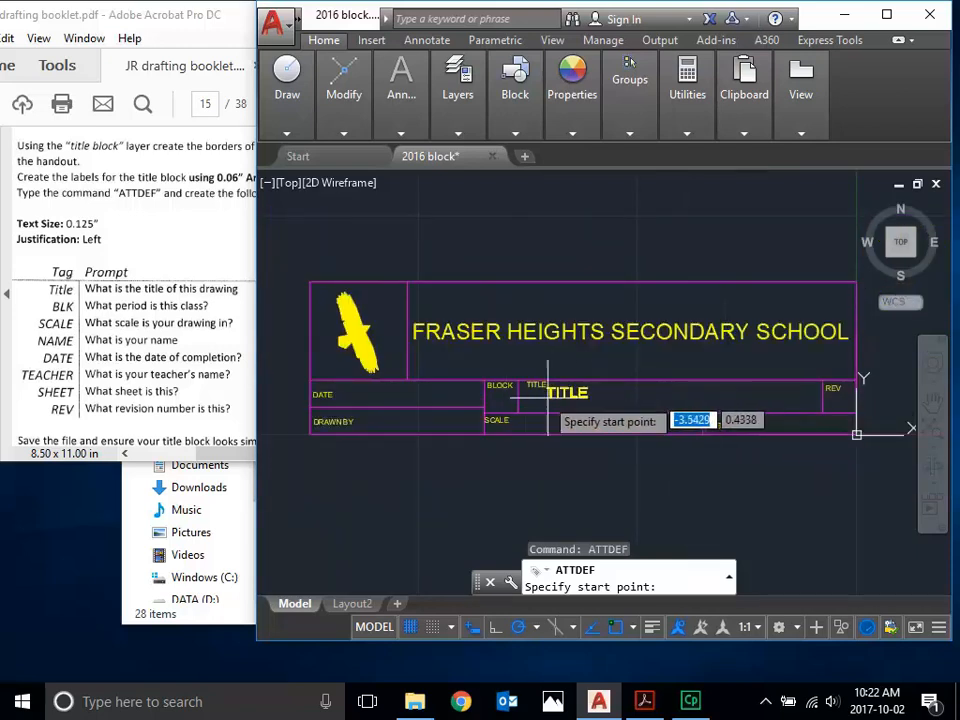
scroll(546, 400, up, 5)
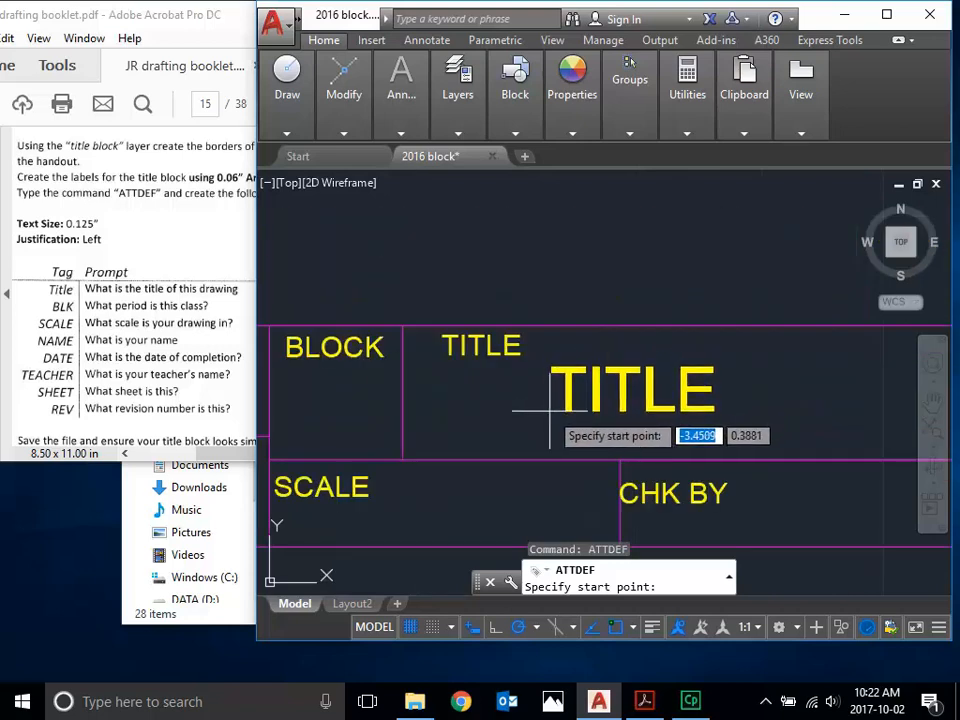
click(549, 402)
Step: Start another ATTDEF attribute with the tag Blk and the prompt "What period is this class?"
scroll(510, 418, down, 4)
scroll(480, 429, down, 3)
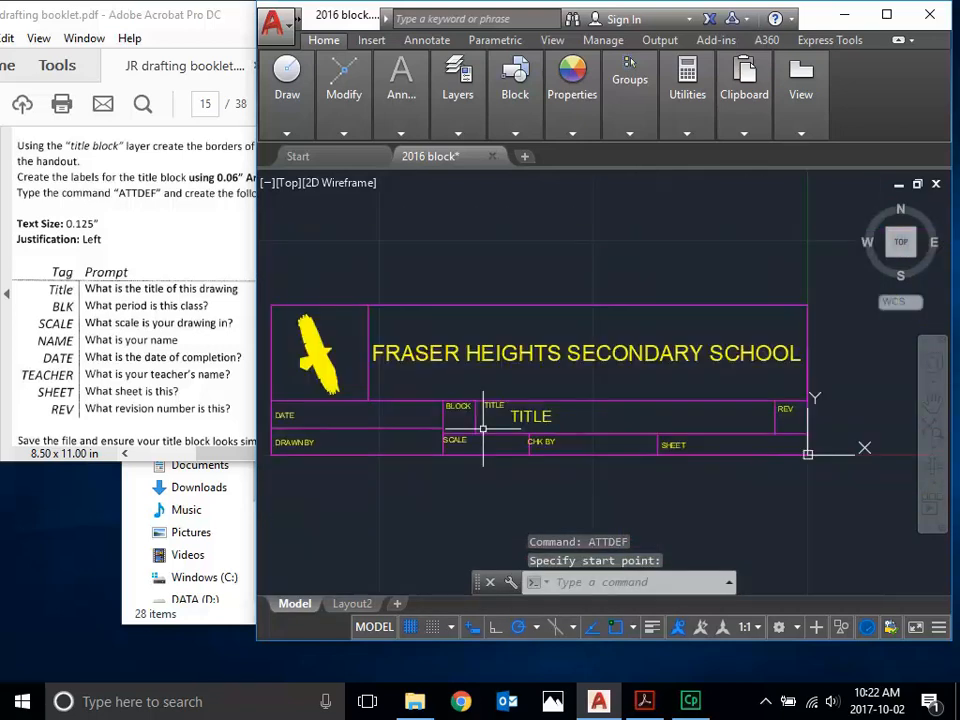
scroll(281, 446, down, 2)
scroll(262, 450, up, 2)
scroll(262, 450, up, 2)
scroll(270, 450, down, 2)
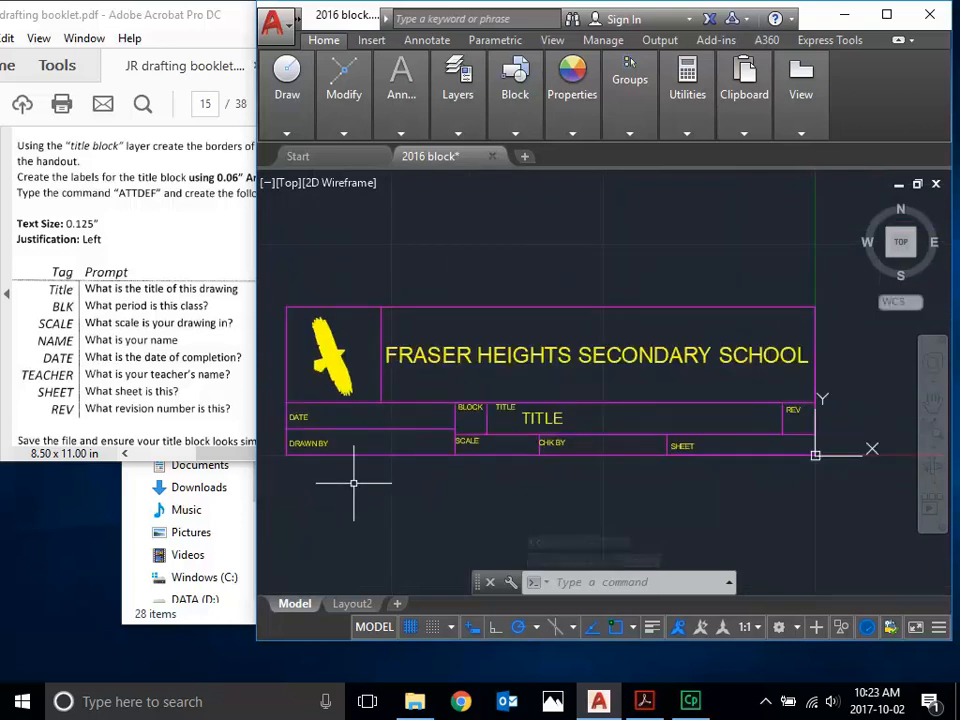
text(a)
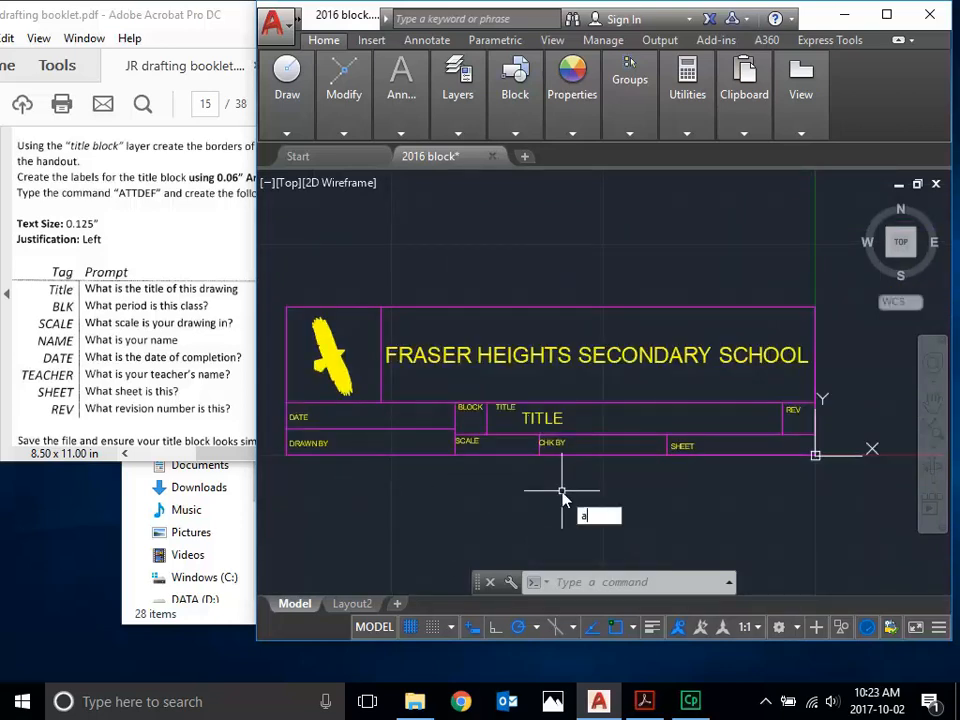
text(ttdef)
key(Return)
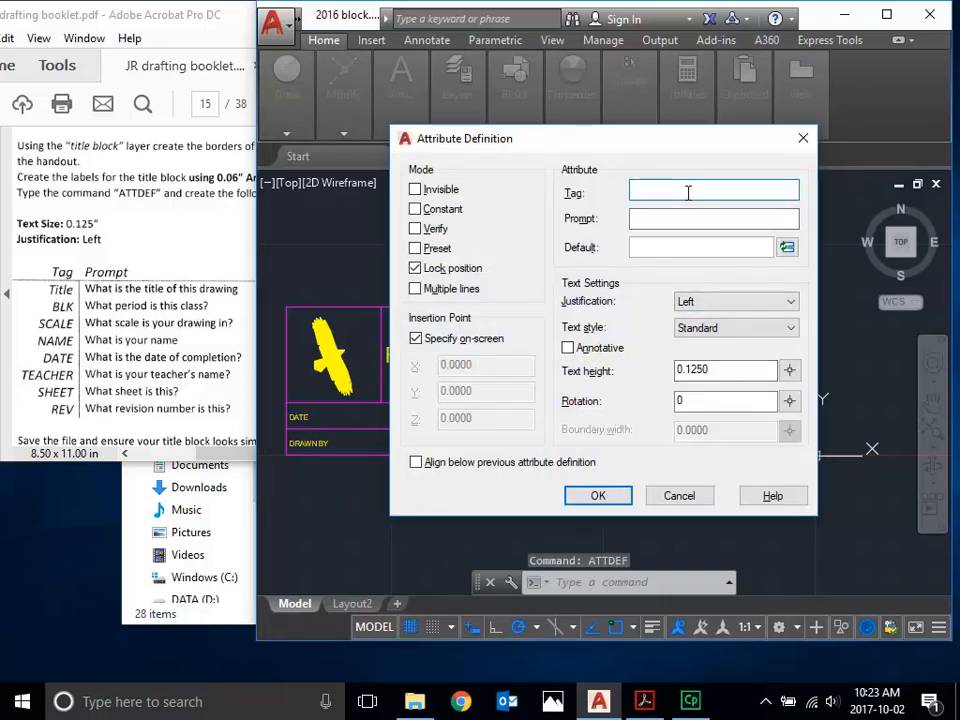
text(blk)
key(BackSpace)
key(BackSpace)
key(BackSpace)
text(Blk)
click(714, 219)
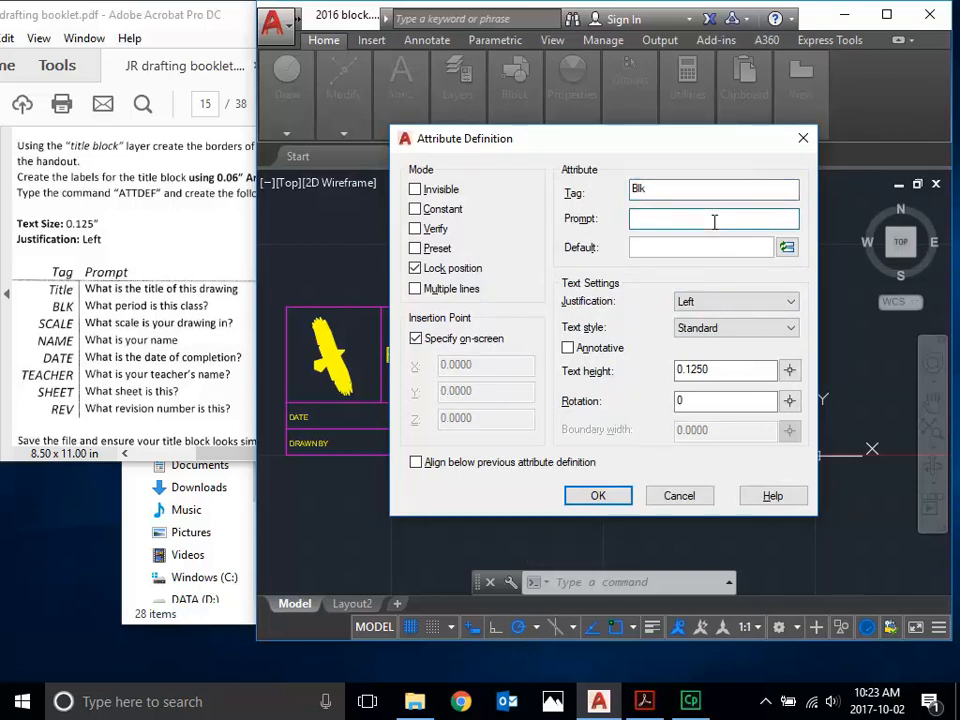
text(What period is this class?)
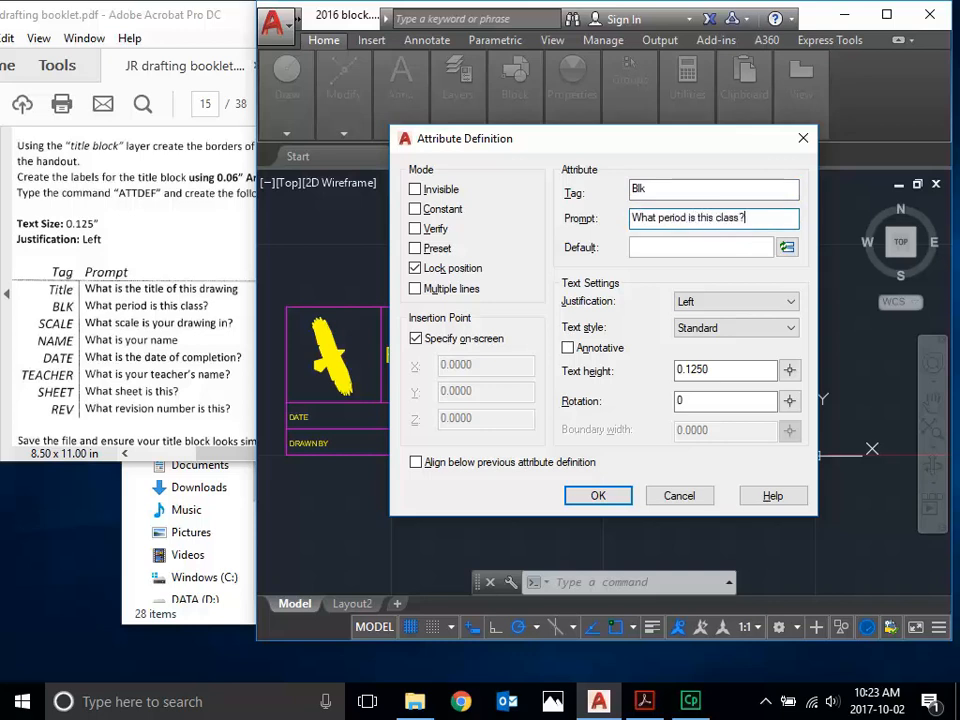
Step: Check the booklet's default column, set the Blk default to B, and place the attribute below the BLOCK label
click(137, 306)
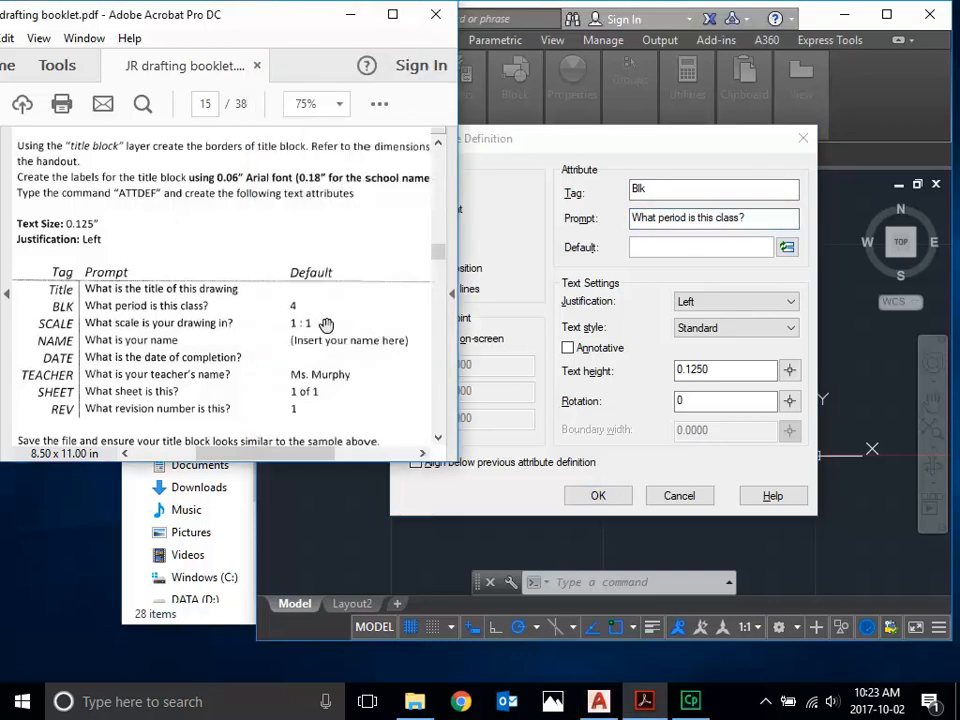
click(511, 210)
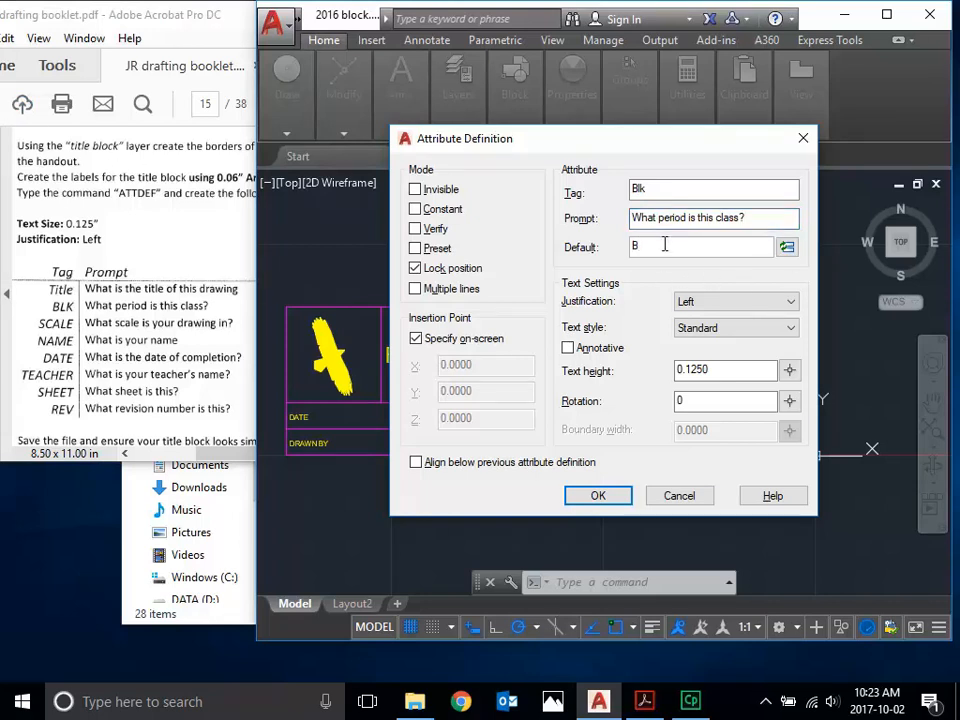
click(596, 496)
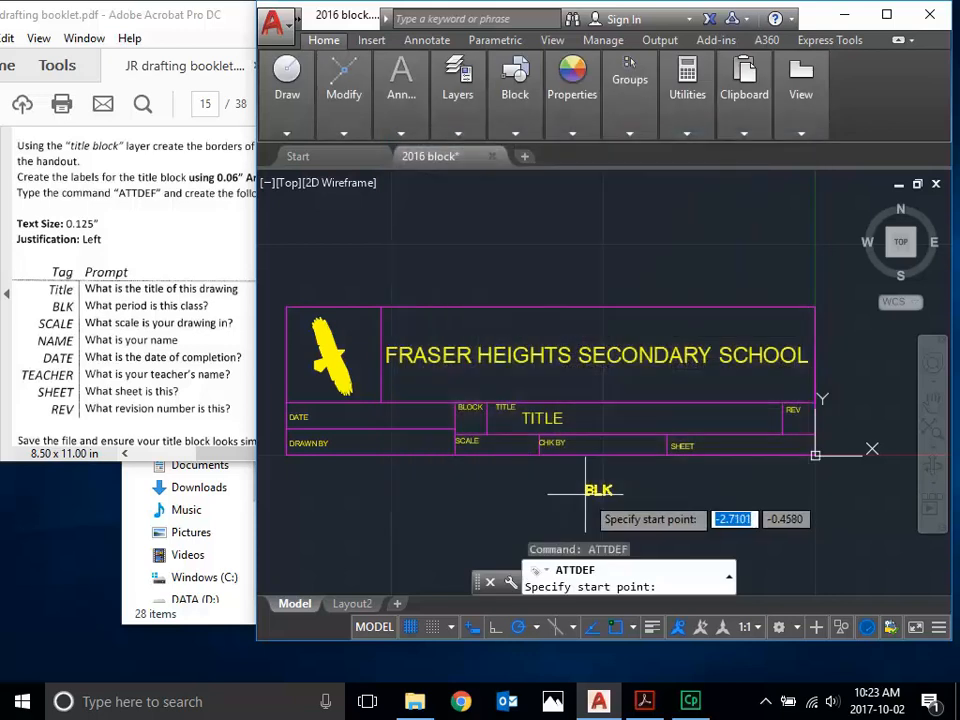
scroll(467, 415, up, 5)
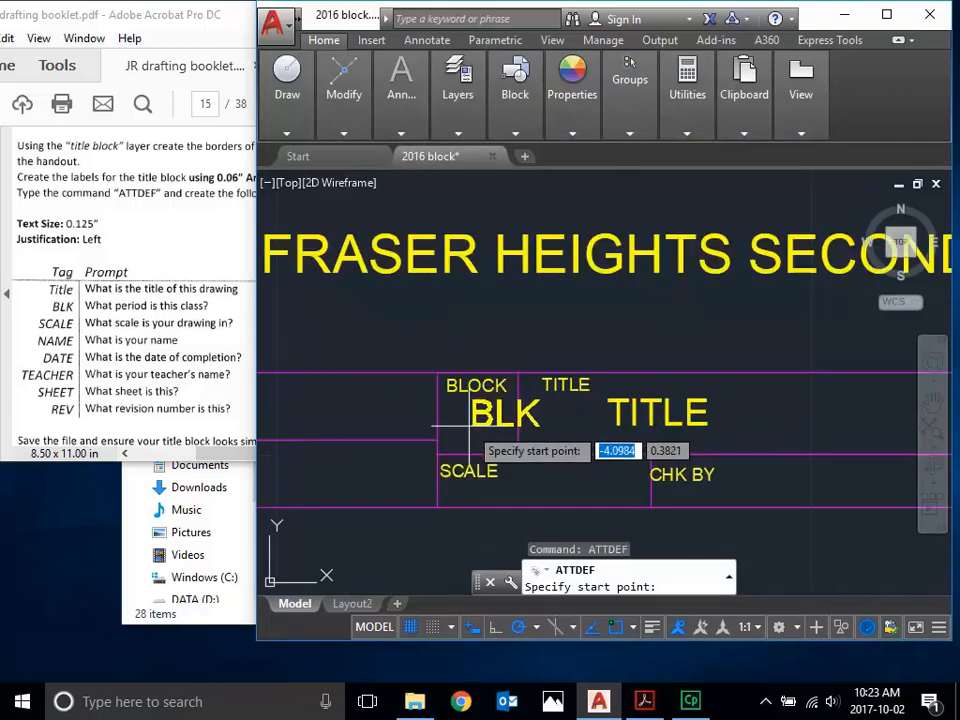
scroll(464, 435, up, 2)
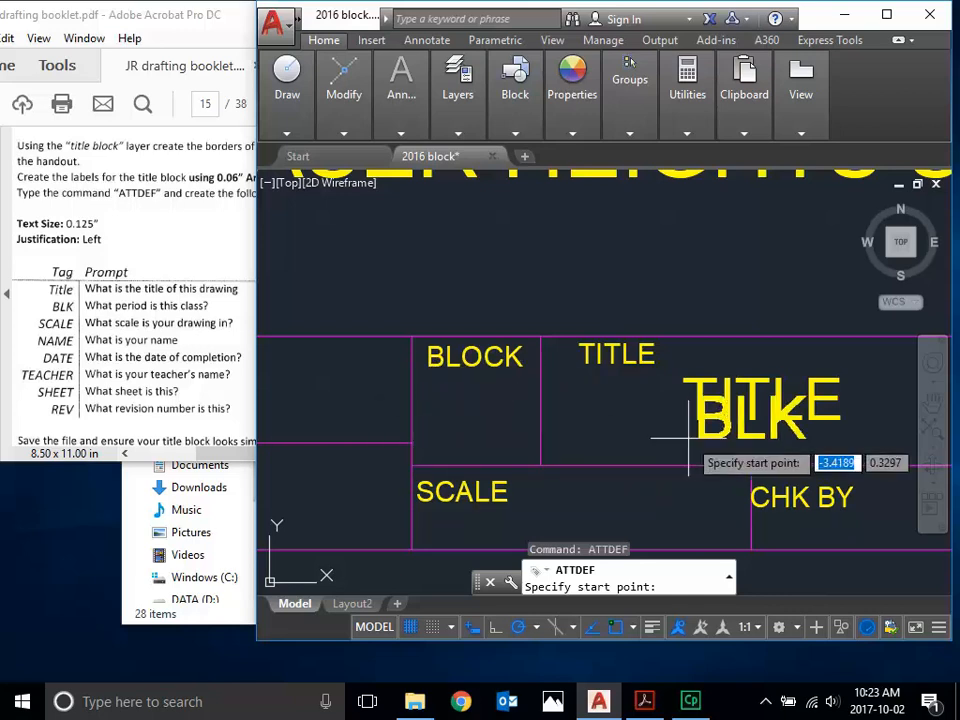
click(449, 433)
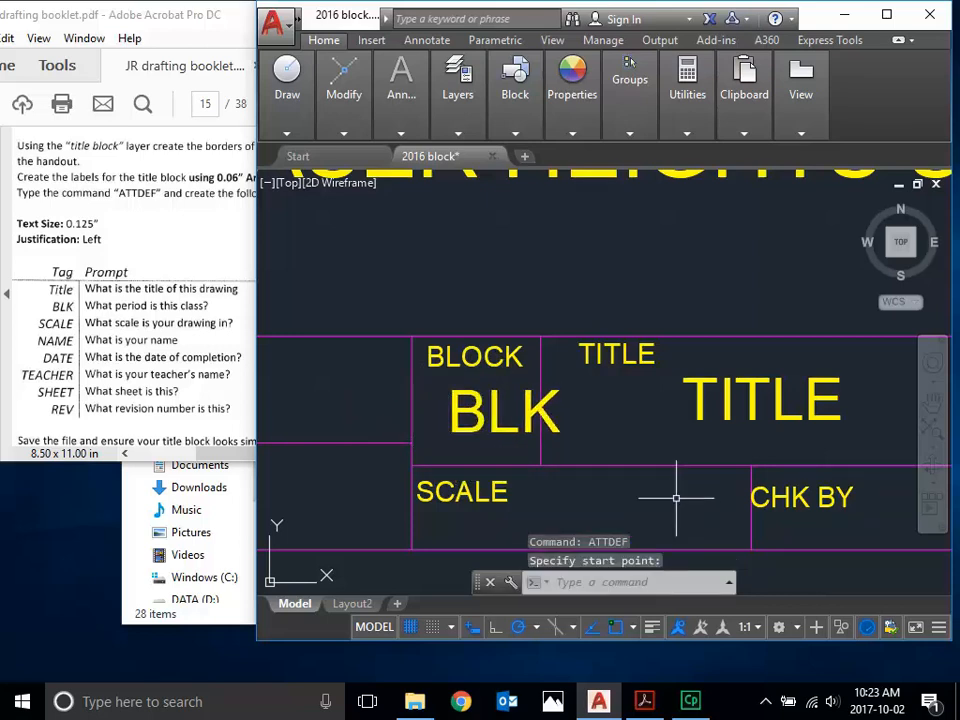
Step: Start another ATTDEF attribute with the tag Scale and the prompt "What scale is your drawing?"
scroll(543, 434, down, 4)
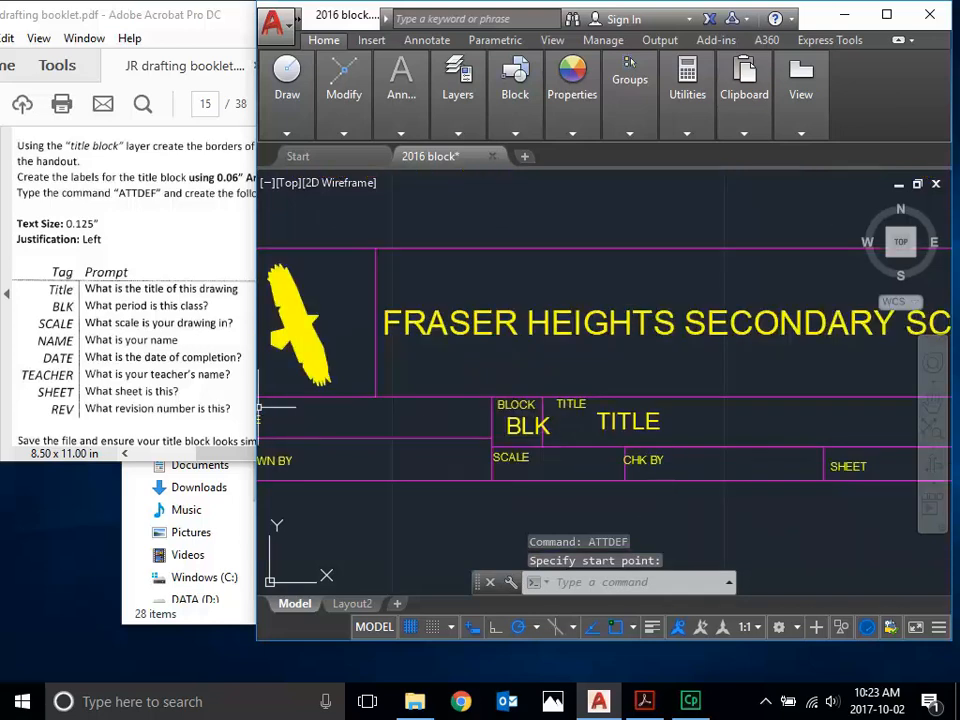
text(attde)
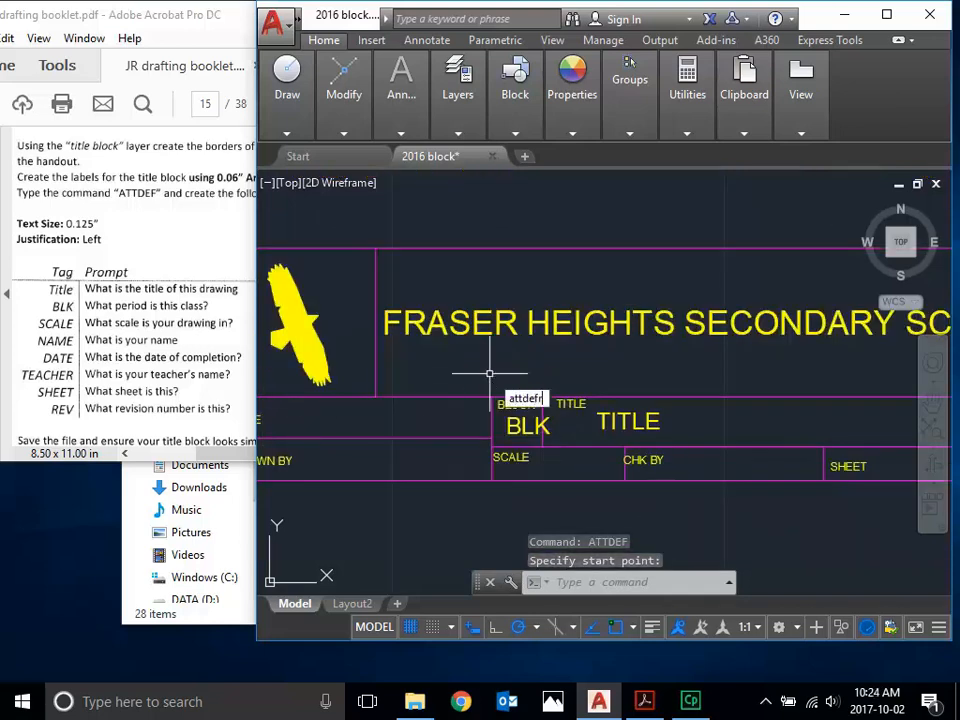
text(f)
key(Return)
text(s)
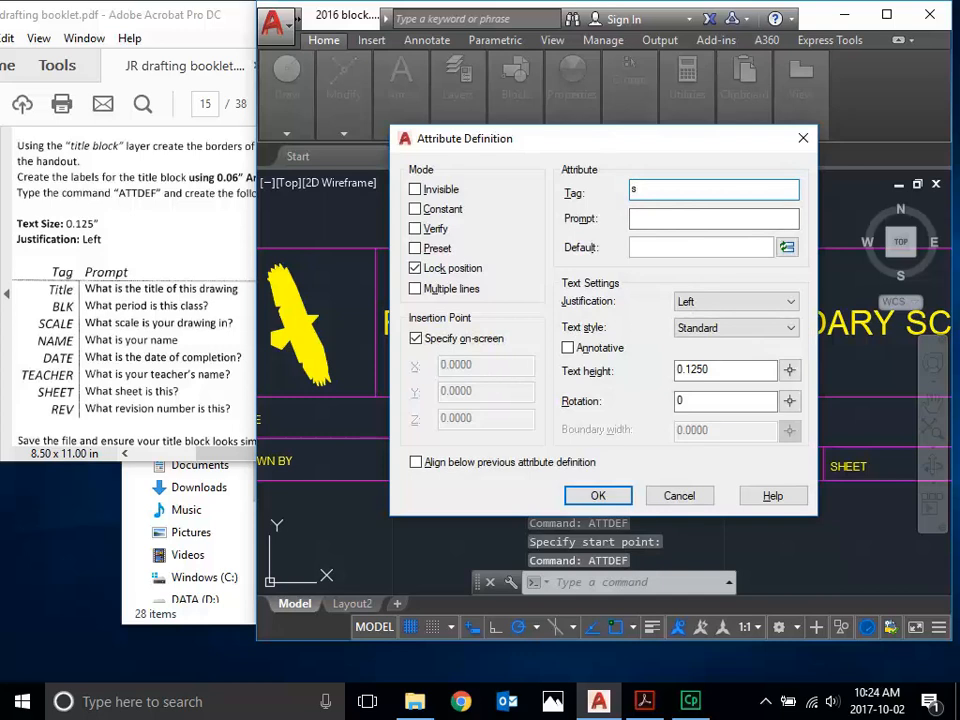
text(cale)
click(762, 221)
text(What scal)
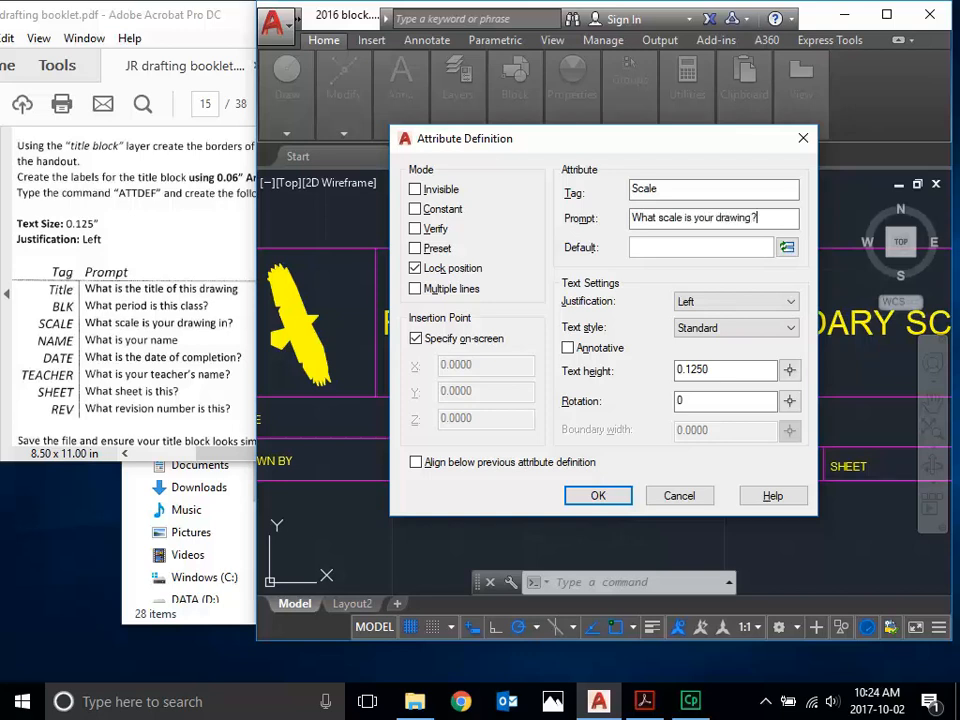
Step: Check the booklet's defaults, set the Scale default to 1:3, and place the attribute right of the small SCALE label
click(104, 187)
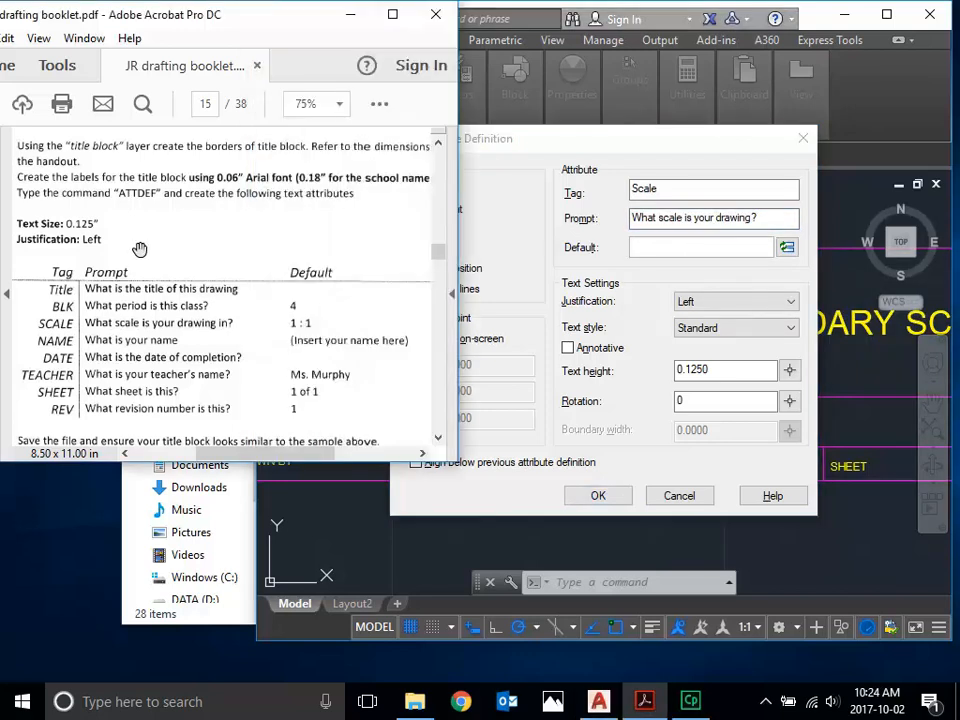
click(696, 251)
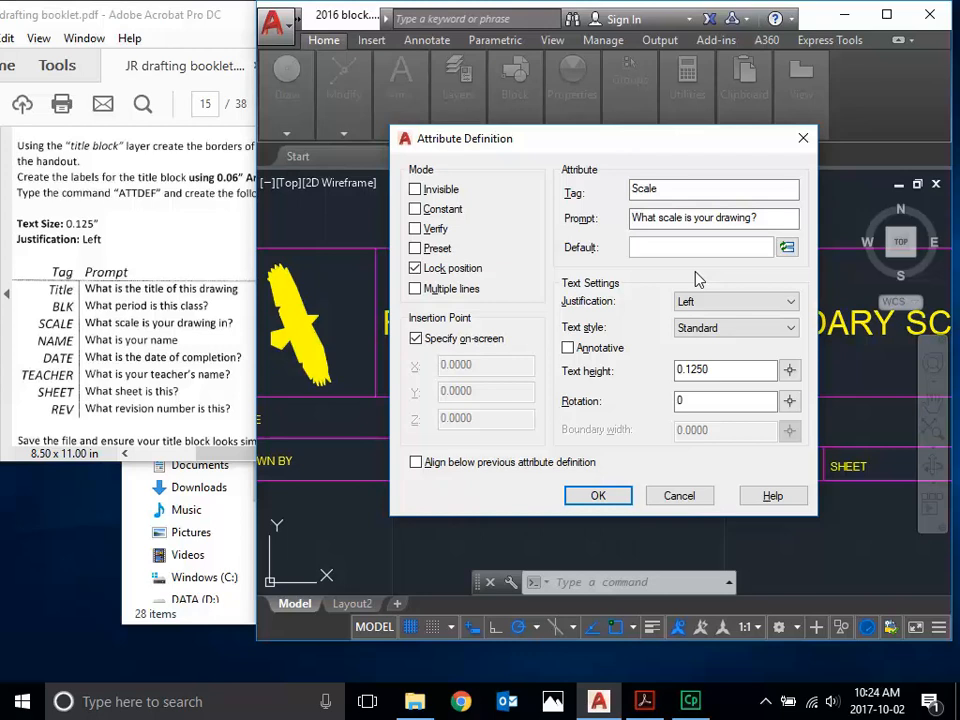
text(1:3)
click(597, 497)
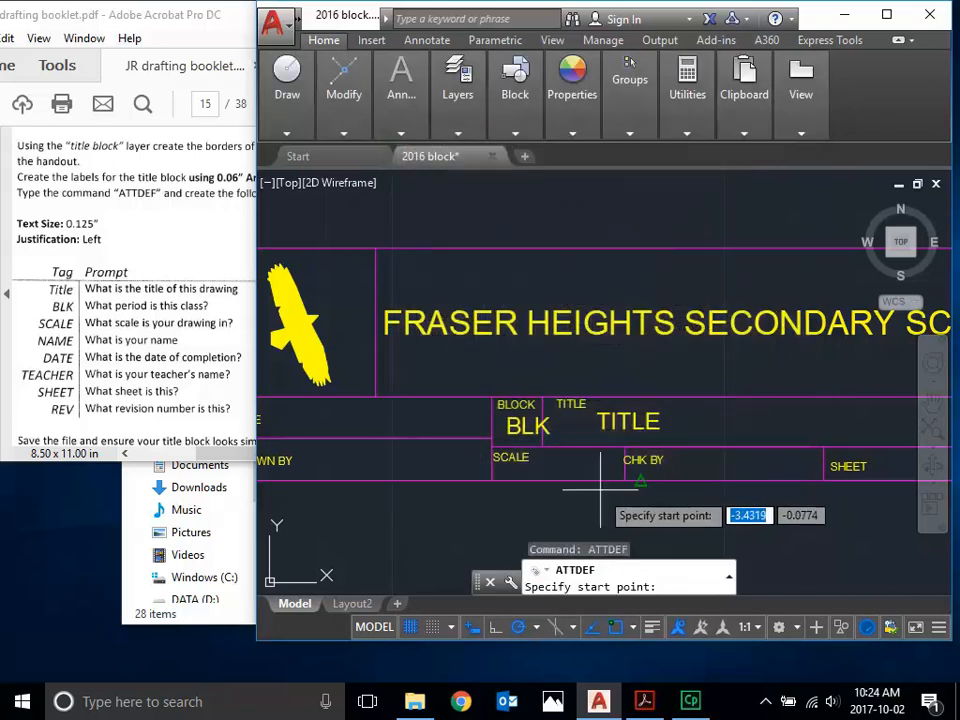
scroll(530, 477, up, 3)
click(531, 477)
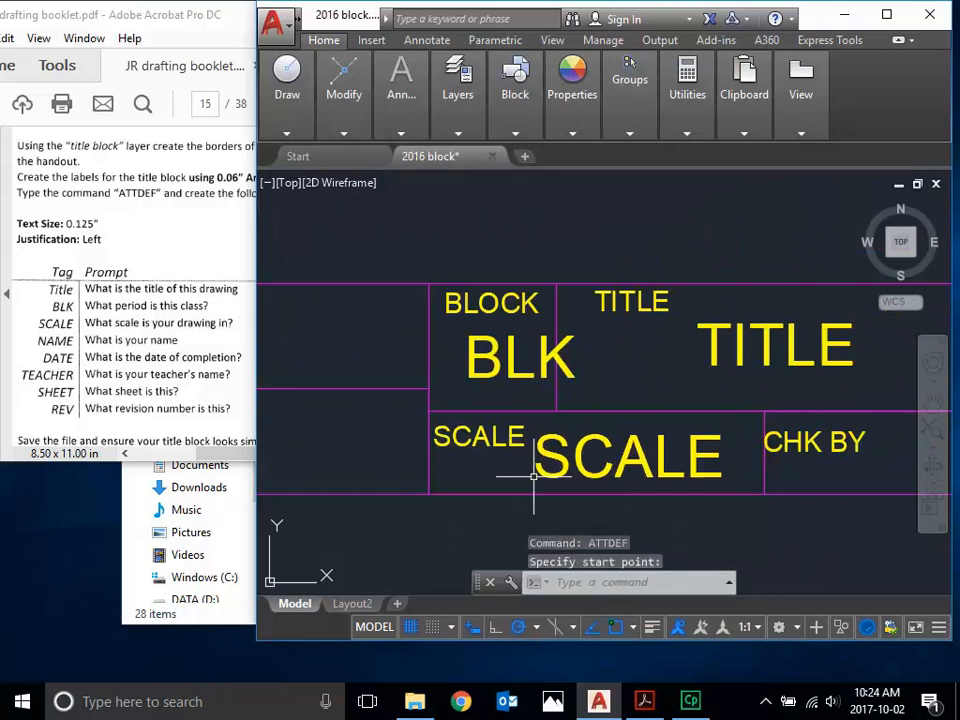
Step: Start another ATTDEF attribute with the tag Name, the prompt "What's your name", and the drafter's name as default
scroll(600, 514, down, 4)
scroll(597, 503, down, 4)
scroll(668, 544, up, 2)
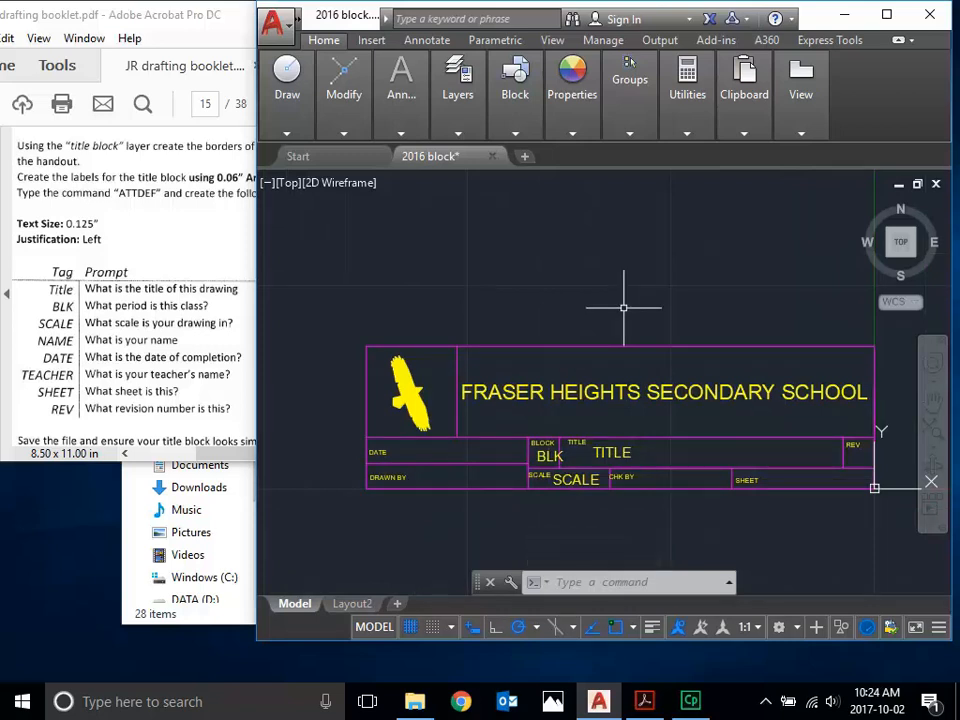
text(attdef)
key(Return)
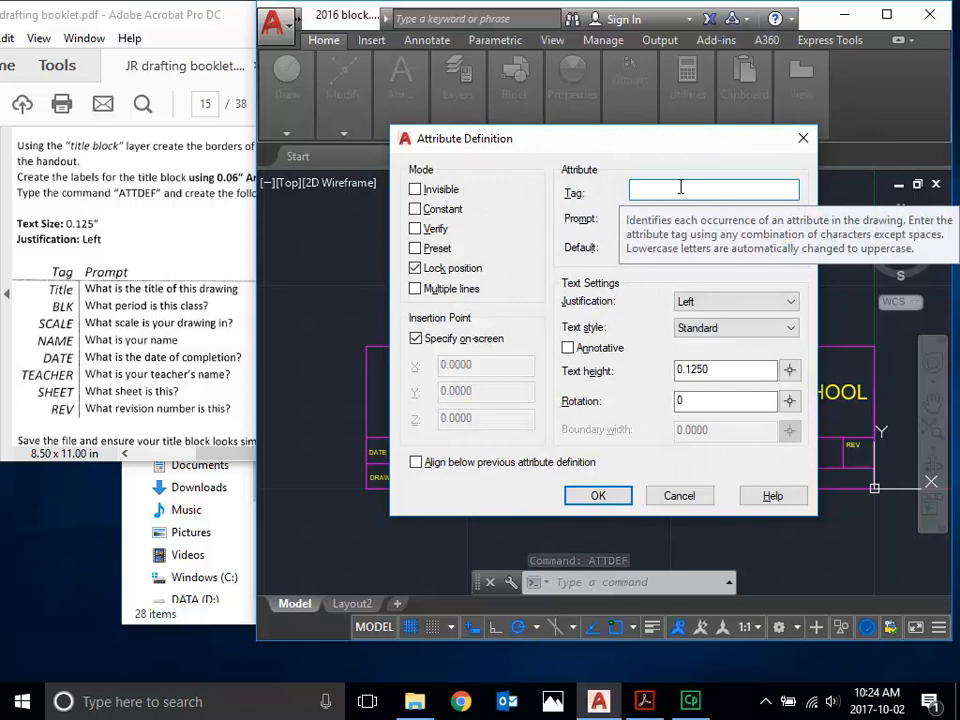
text(Name)
click(690, 217)
text(What's your name)
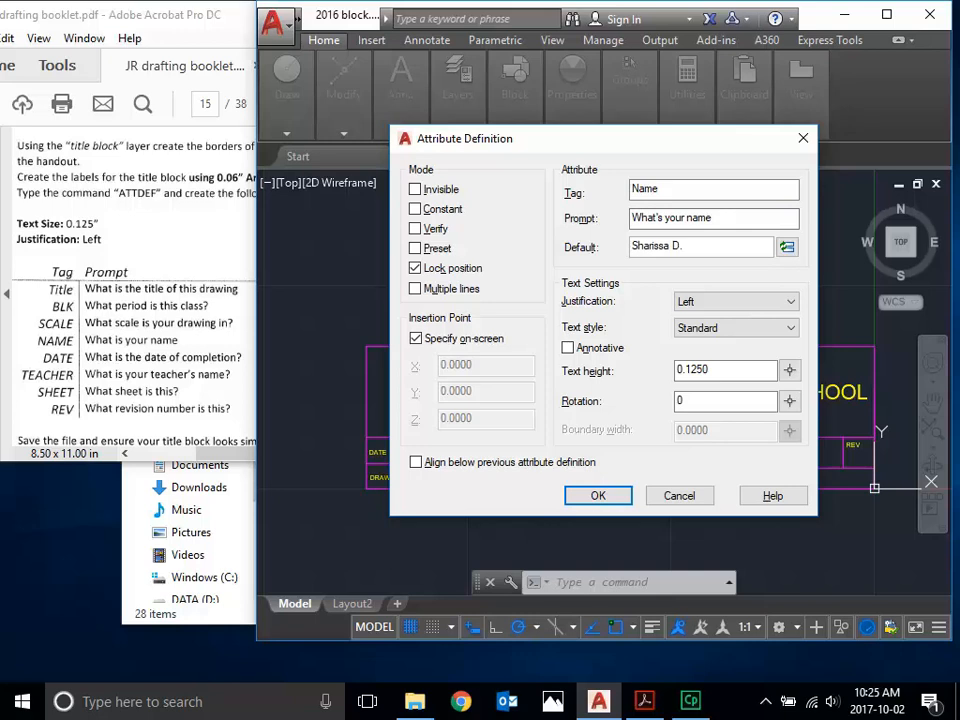
Step: Place the Name attribute just right of the DRAWN BY label in the title block
click(580, 496)
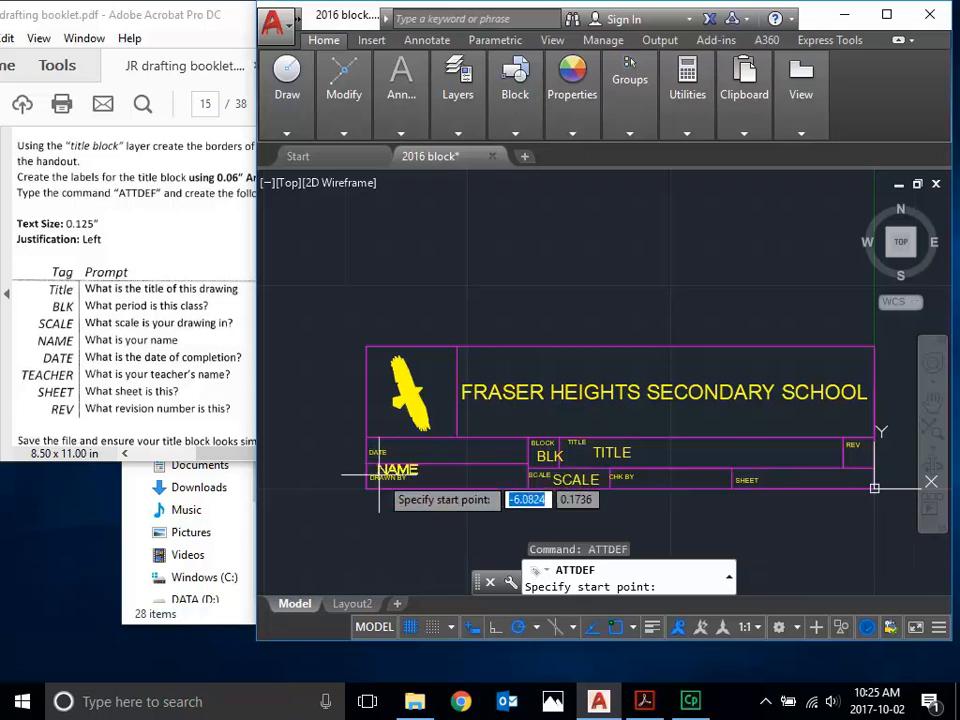
scroll(405, 476, up, 2)
scroll(405, 483, up, 3)
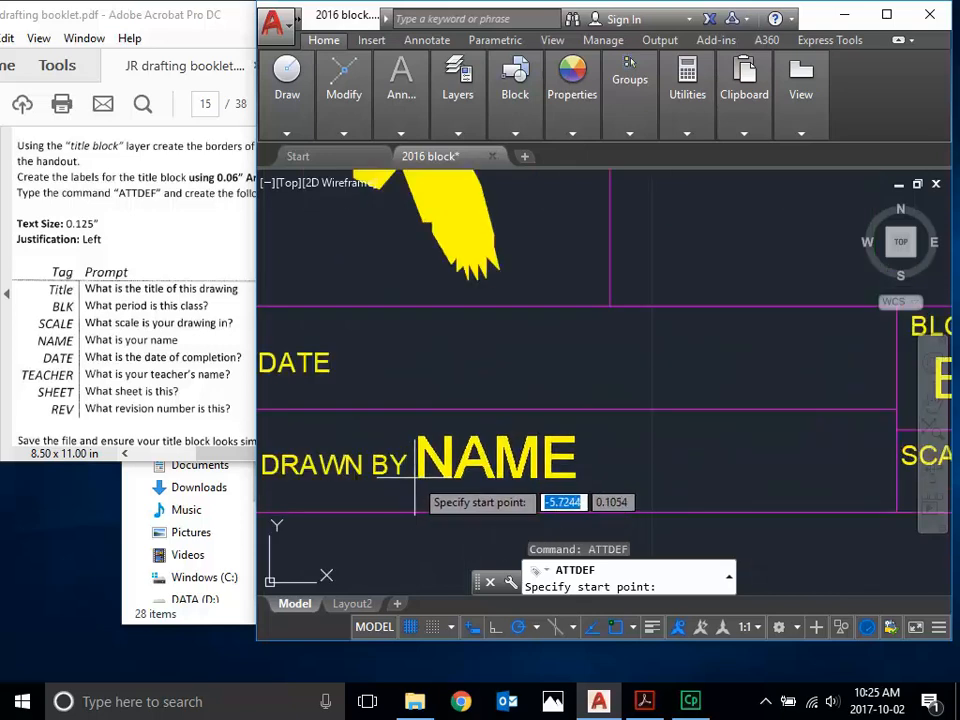
click(421, 486)
Step: Start another ATTDEF attribute with the tag Teacher and the prompt "Who's your teacher?"
scroll(605, 460, down, 2)
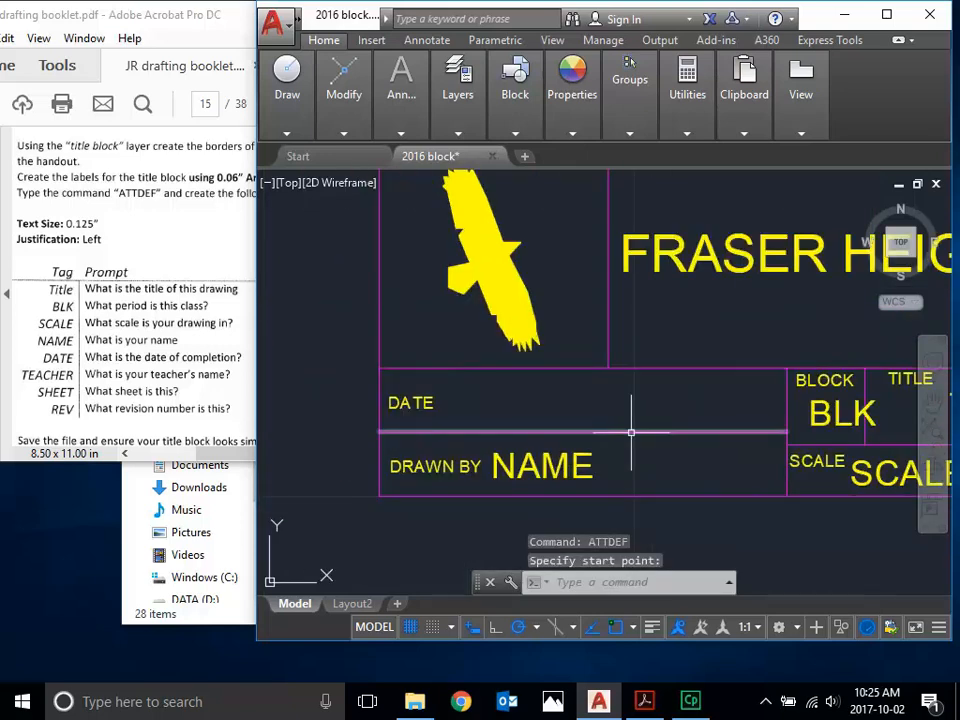
text(attdef)
key(Return)
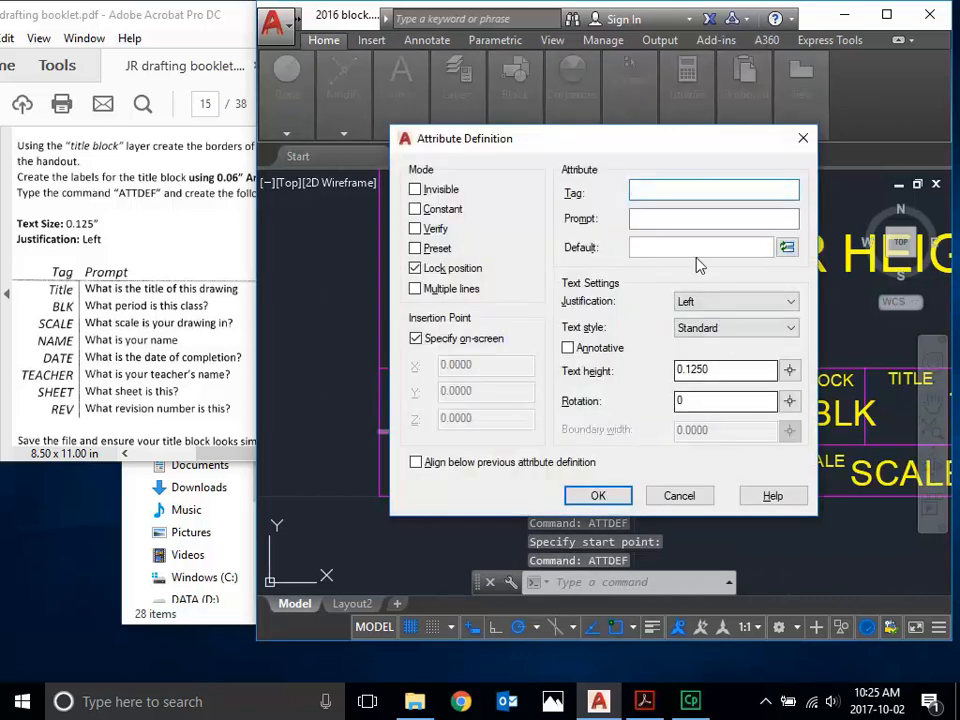
text(Teacher)
click(710, 219)
text(Who's your tea)
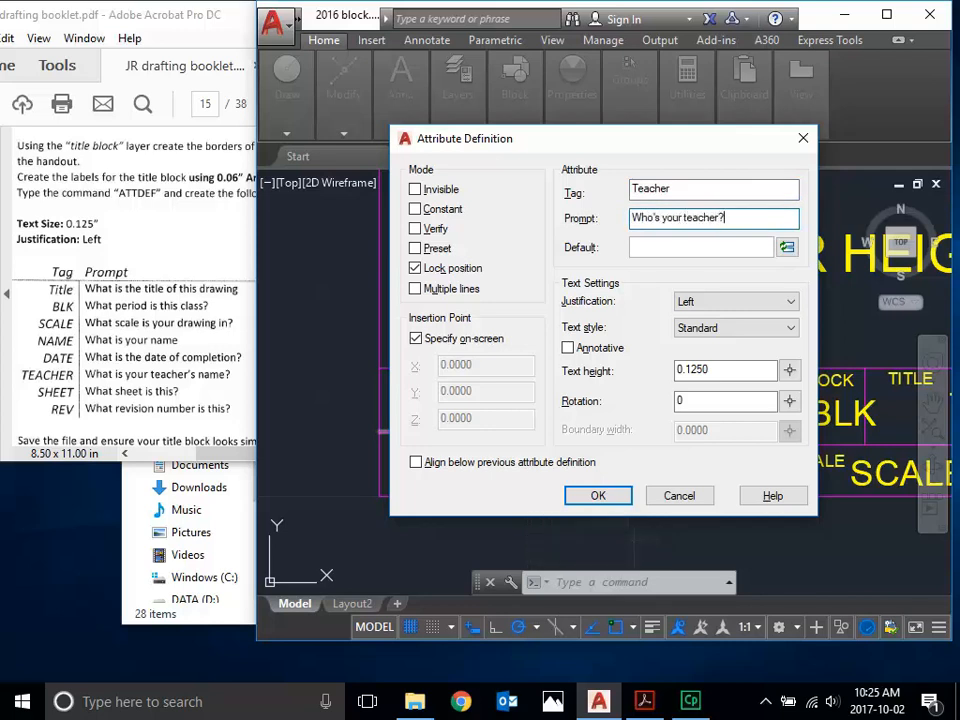
Step: Check the booklet's default column and enter the teacher's name as the Teacher attribute's default
click(744, 250)
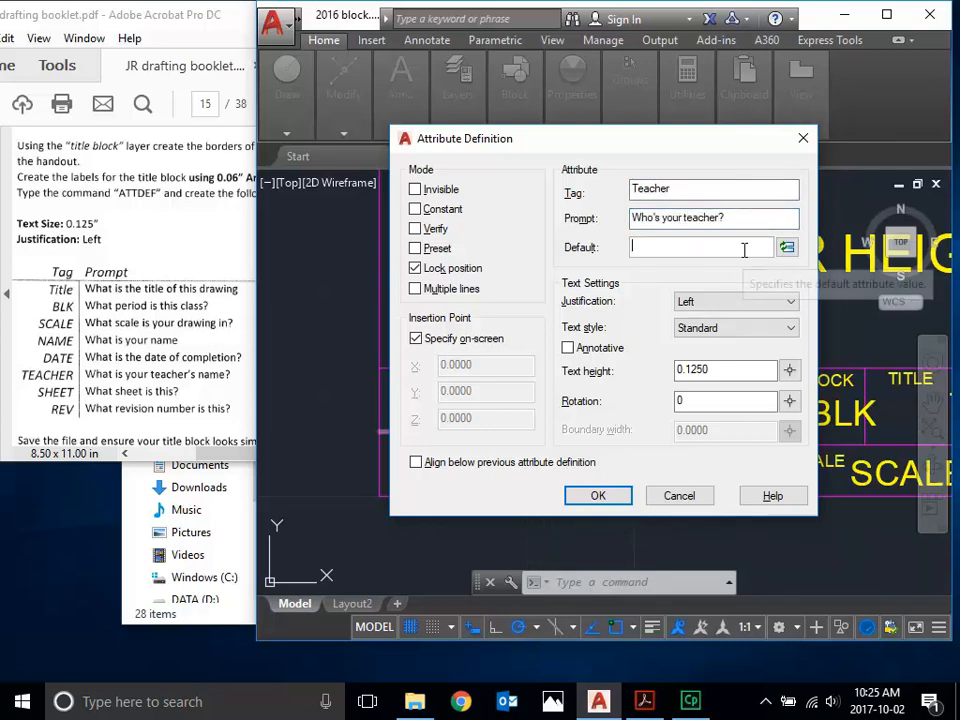
click(118, 292)
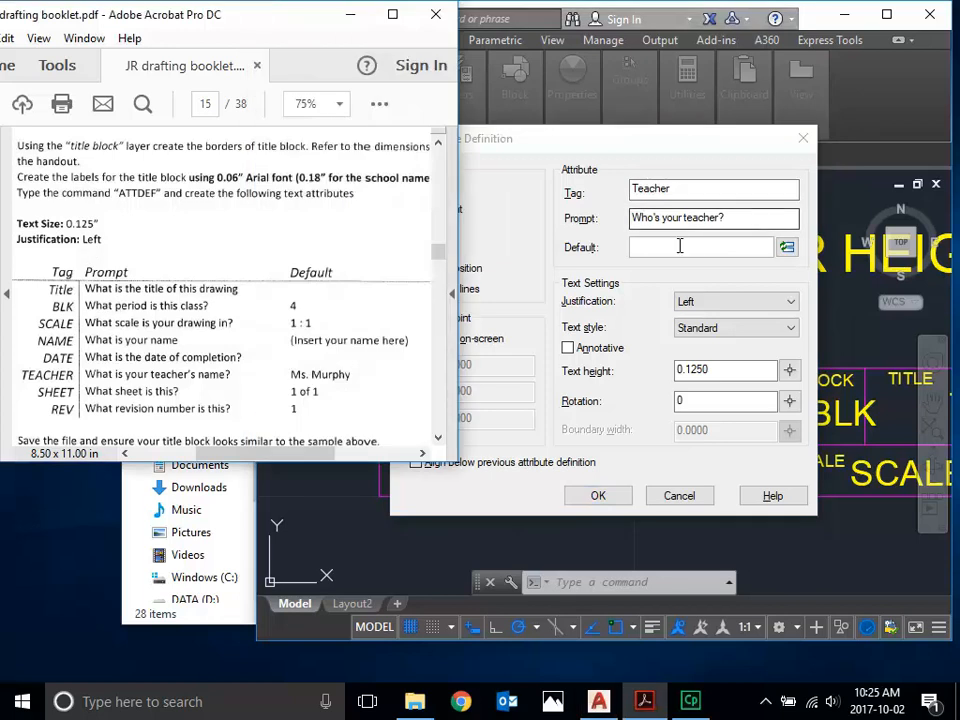
click(683, 255)
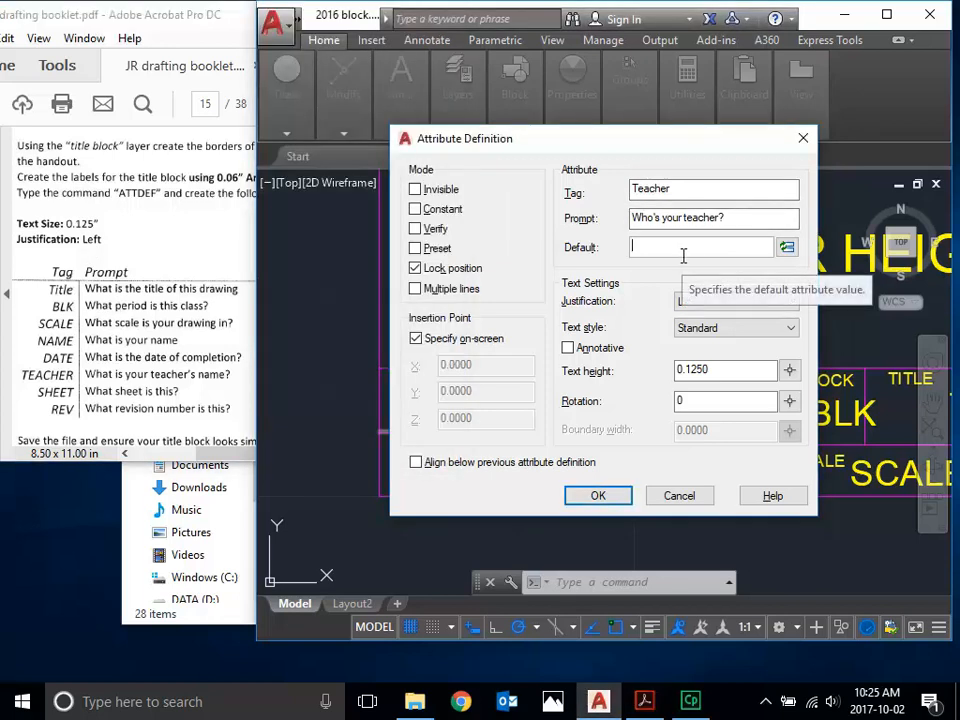
text(Mrs. D)
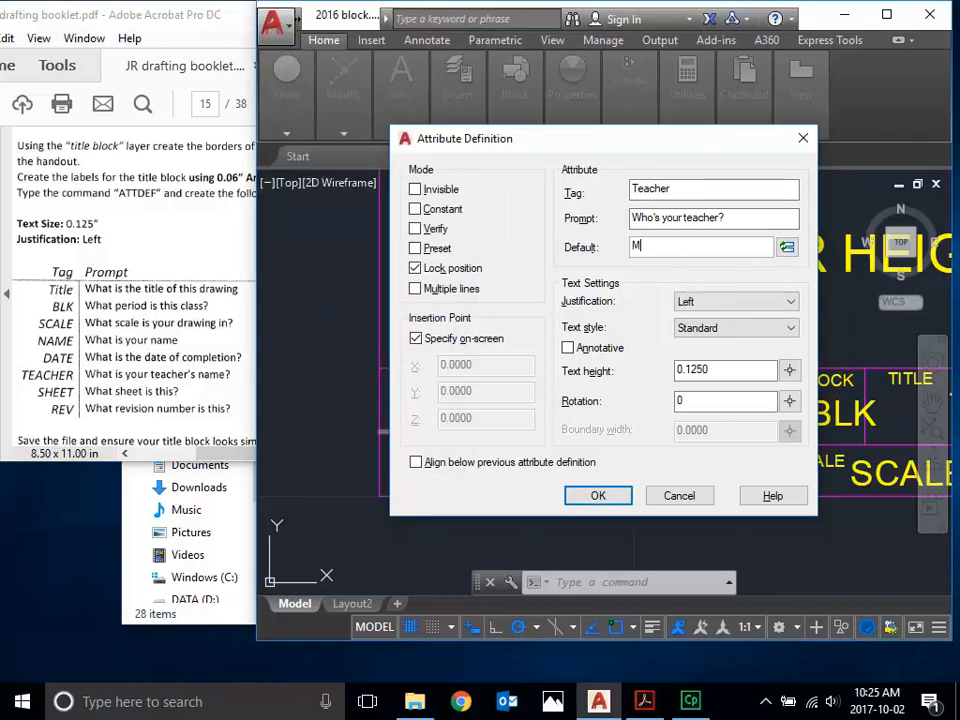
Step: Place the Teacher attribute in the CHK BY cell, right of its label
click(582, 497)
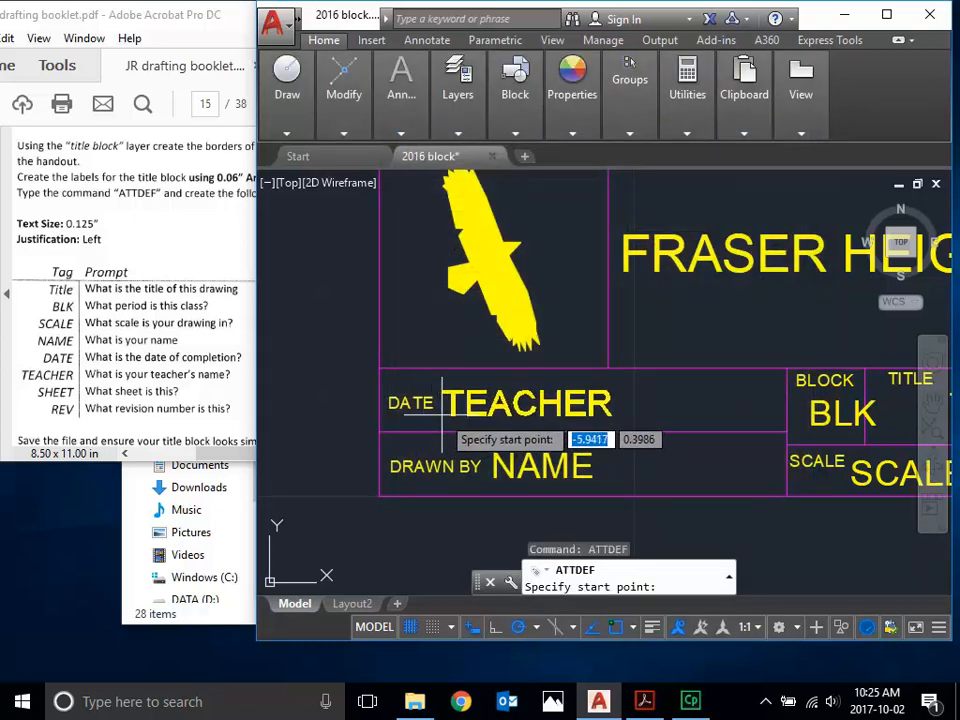
scroll(441, 424, down, 4)
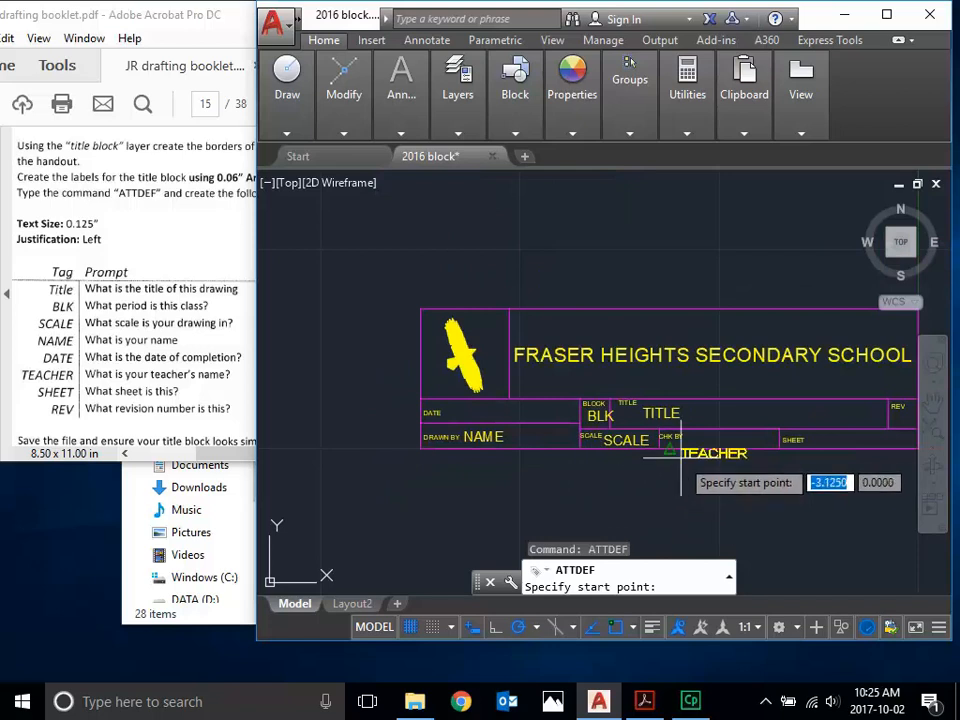
scroll(681, 455, up, 4)
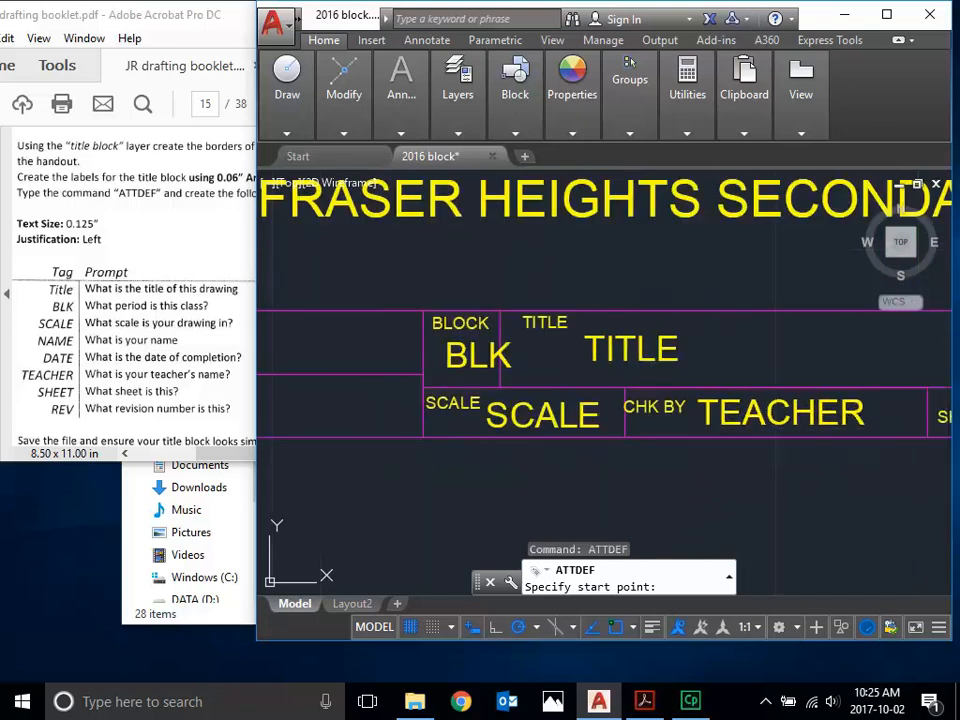
click(640, 424)
scroll(760, 470, down, 5)
scroll(839, 494, up, 2)
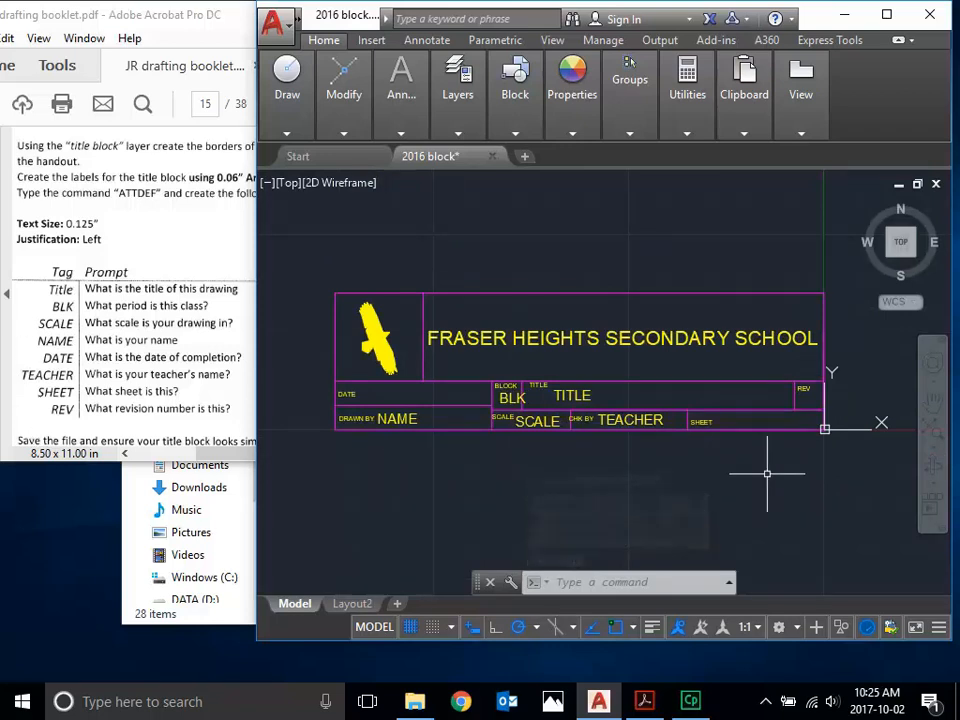
Step: Check the booklet's remaining attributes and saving instructions, and save the 2016 block drawing
click(83, 314)
scroll(83, 314, down, 2)
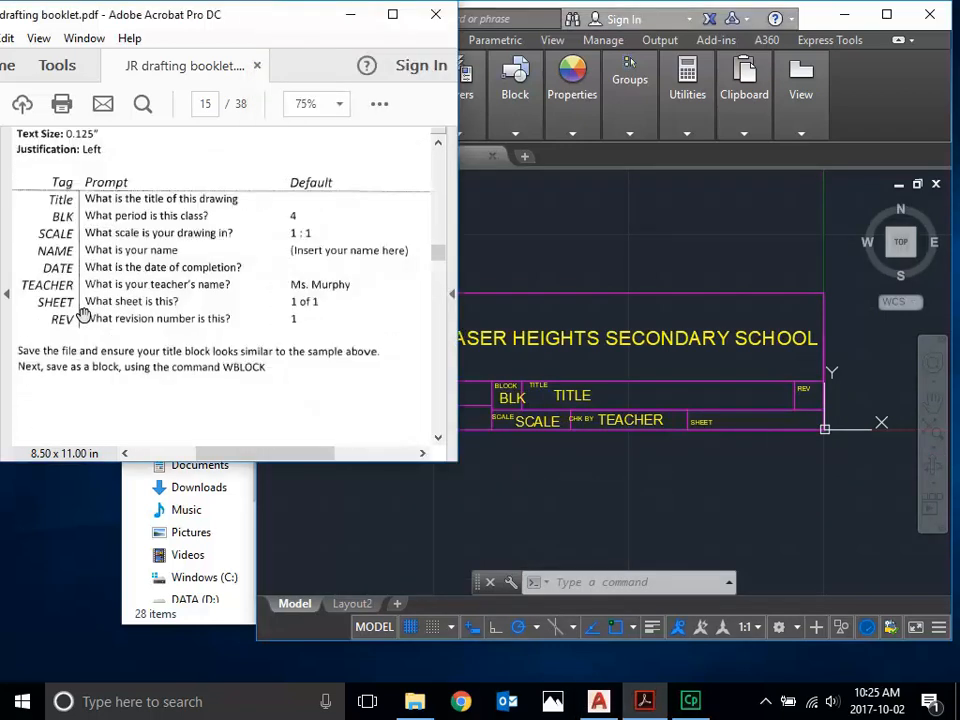
drag(66, 369, 45, 380)
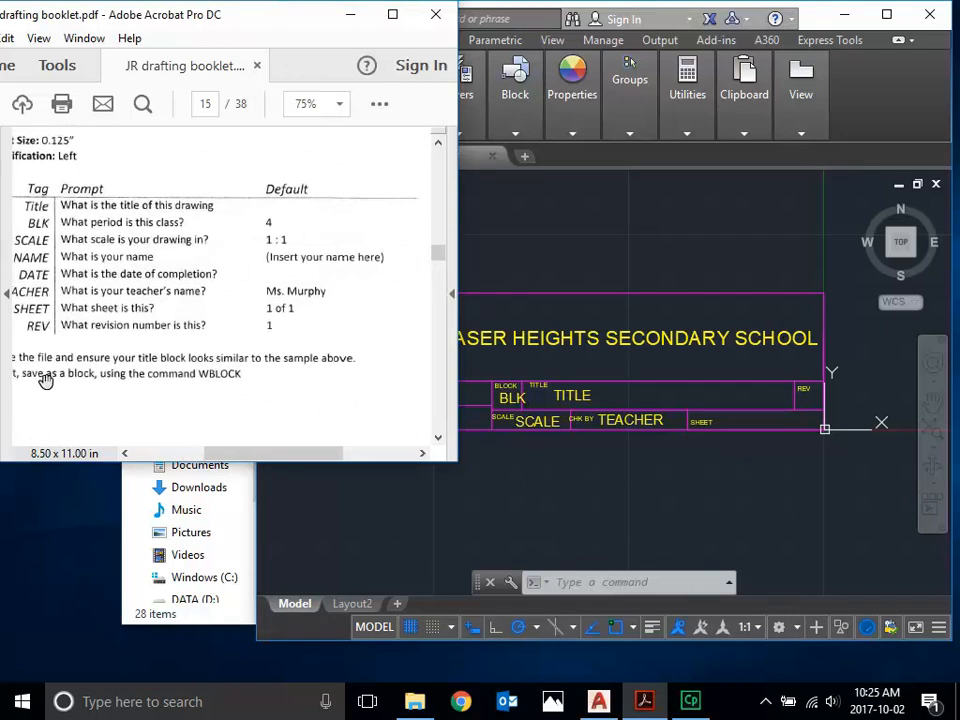
click(462, 195)
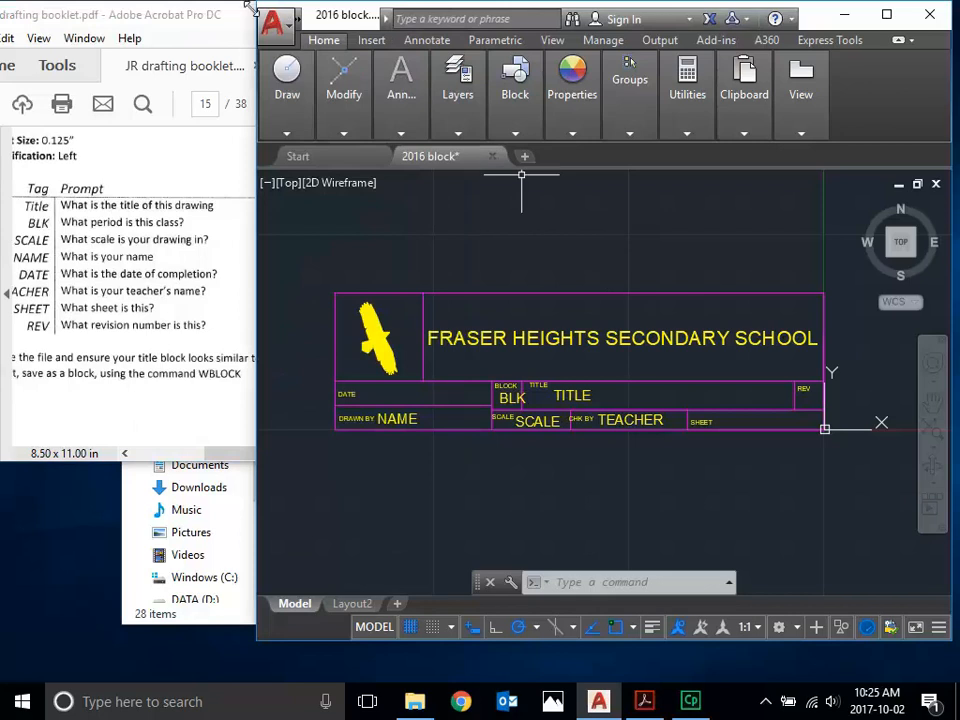
click(282, 38)
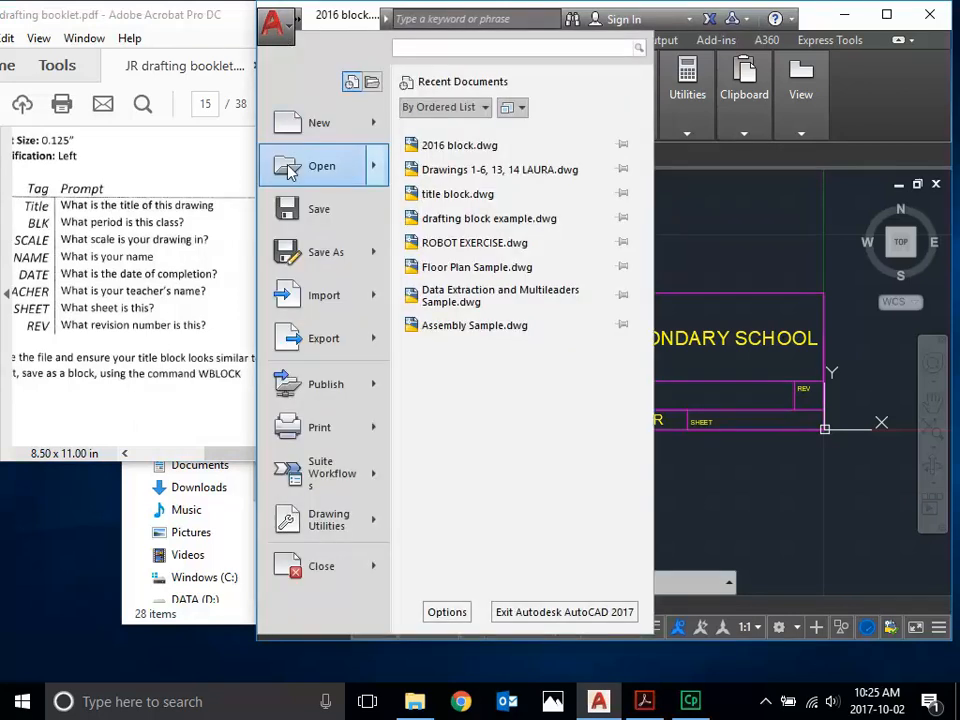
click(292, 221)
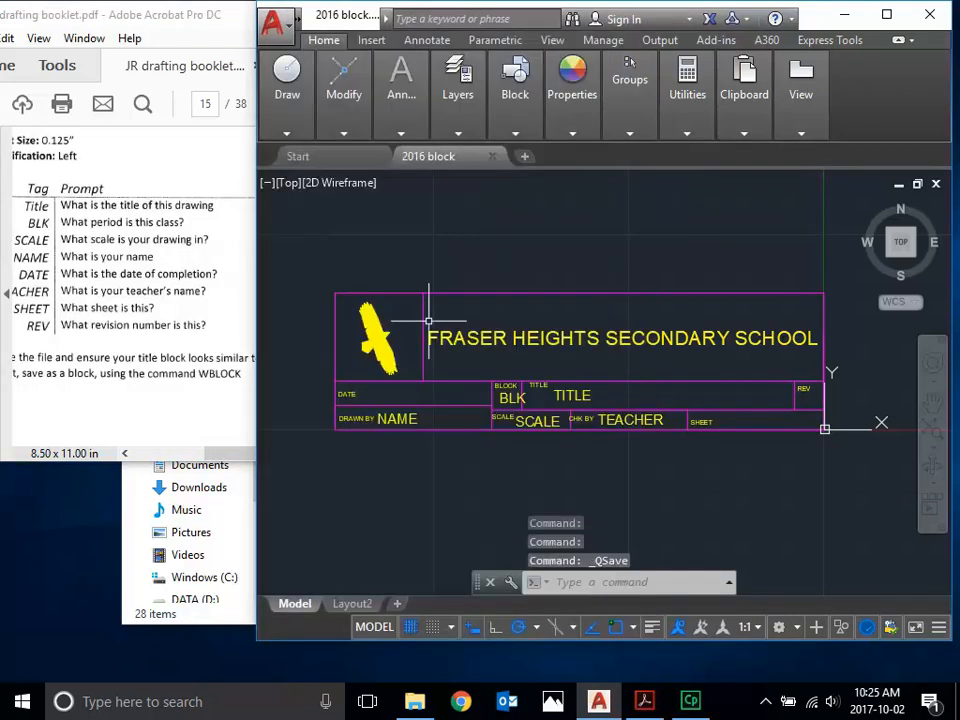
Step: Compare the drawn title block with the booklet's dimensioned sample of the finished title block
click(99, 223)
scroll(99, 223, up, 8)
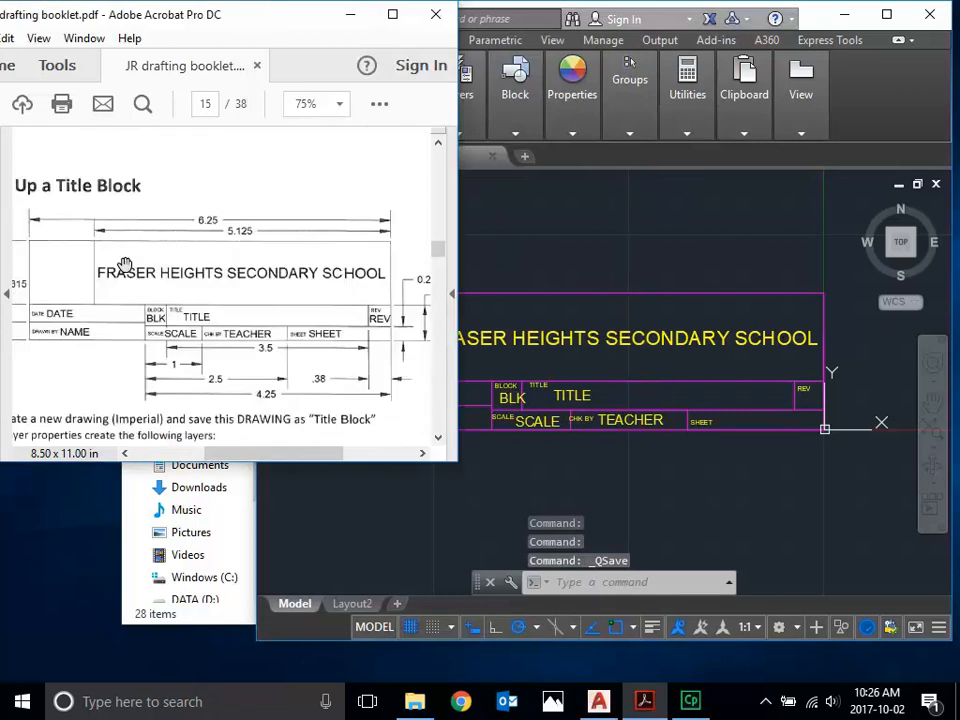
click(634, 326)
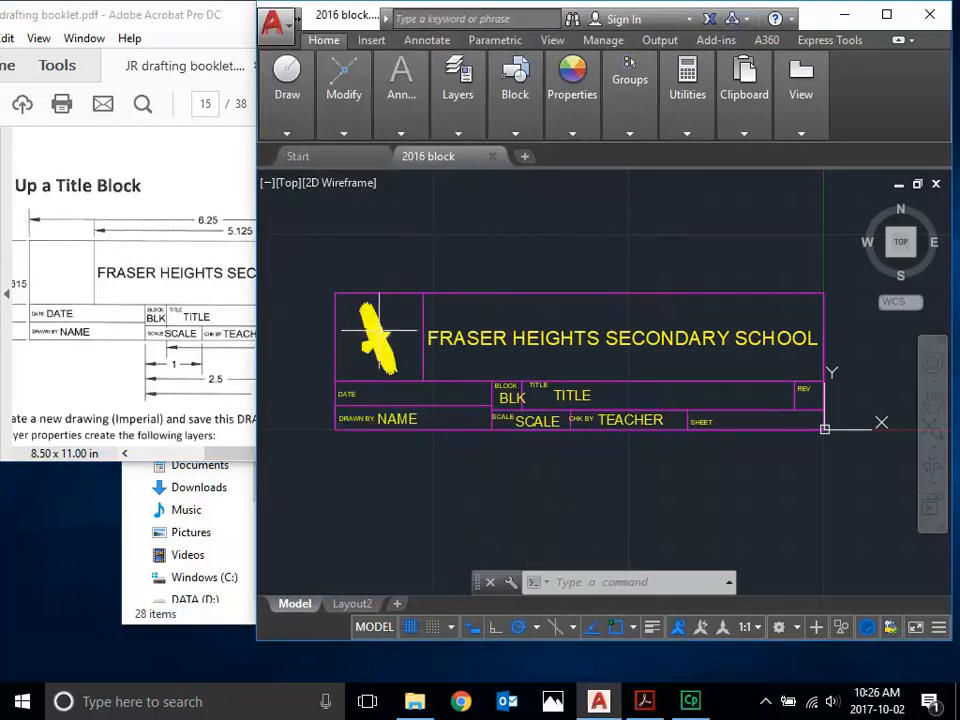
mouse_move(381, 357)
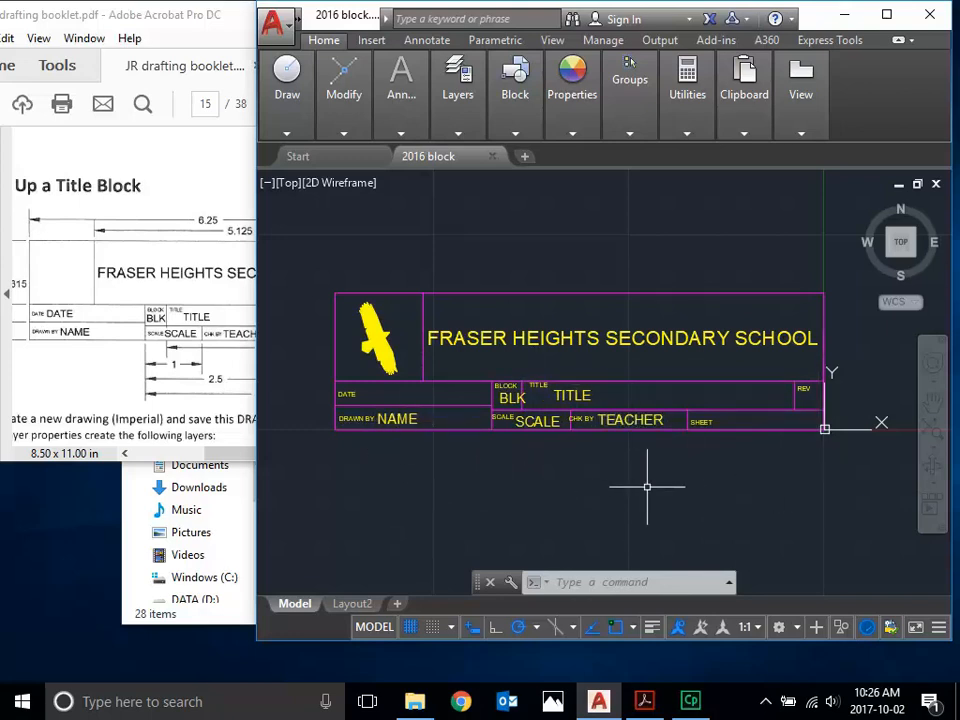
Step: Read the booklet's WBLOCK instruction and examine its annotated Write Block example on page 16
click(230, 350)
scroll(220, 307, down, 10)
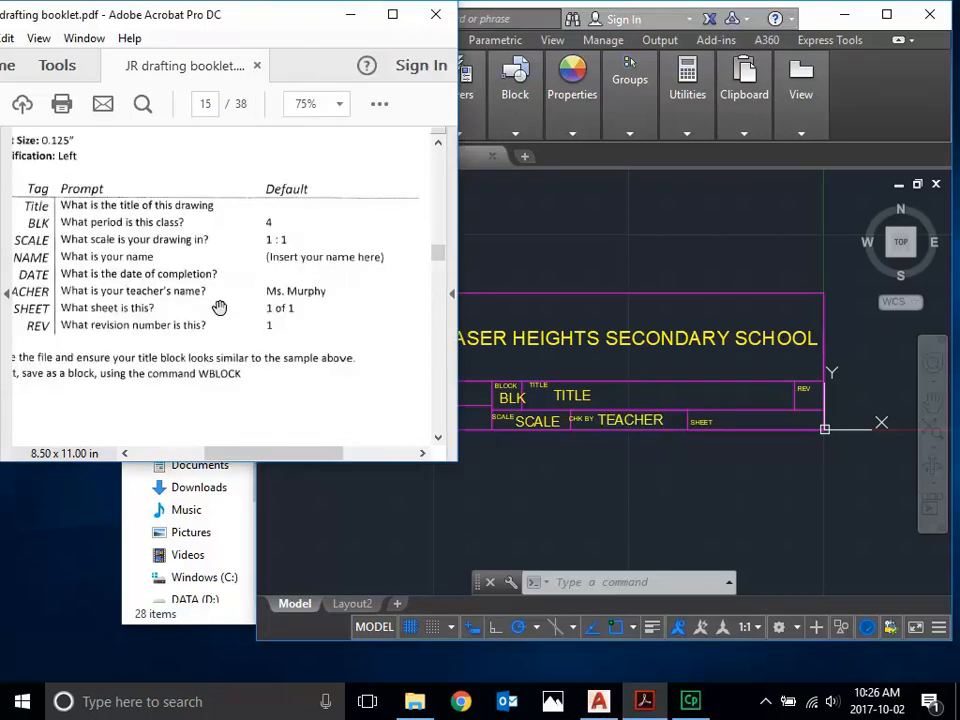
scroll(219, 307, up, 1)
drag(126, 275, 166, 289)
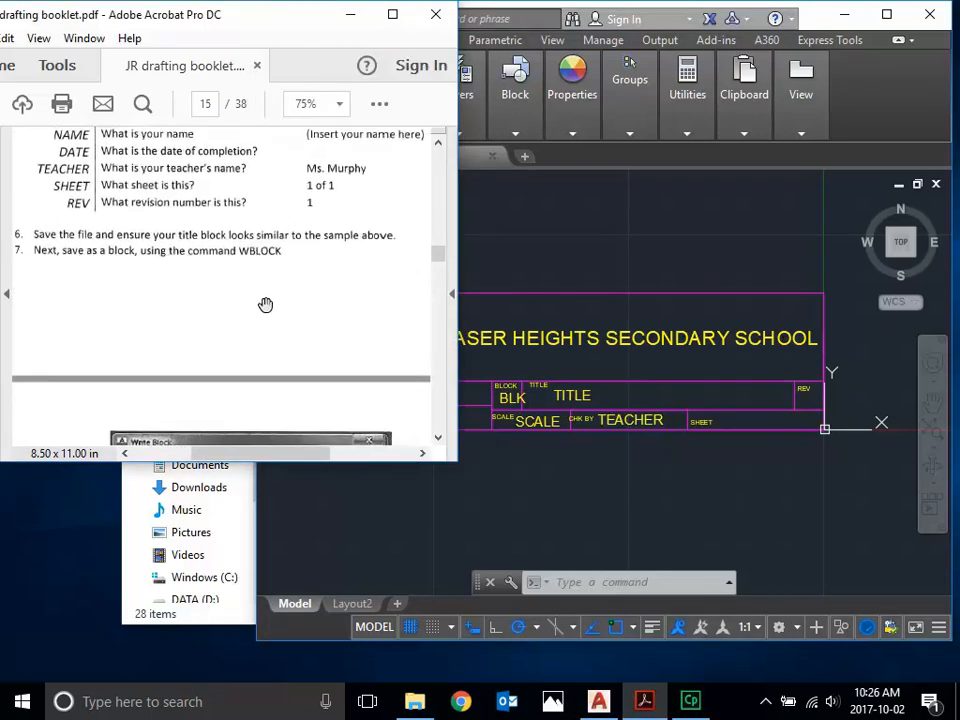
drag(264, 300, 264, 207)
scroll(263, 260, down, 4)
drag(265, 300, 180, 311)
click(572, 181)
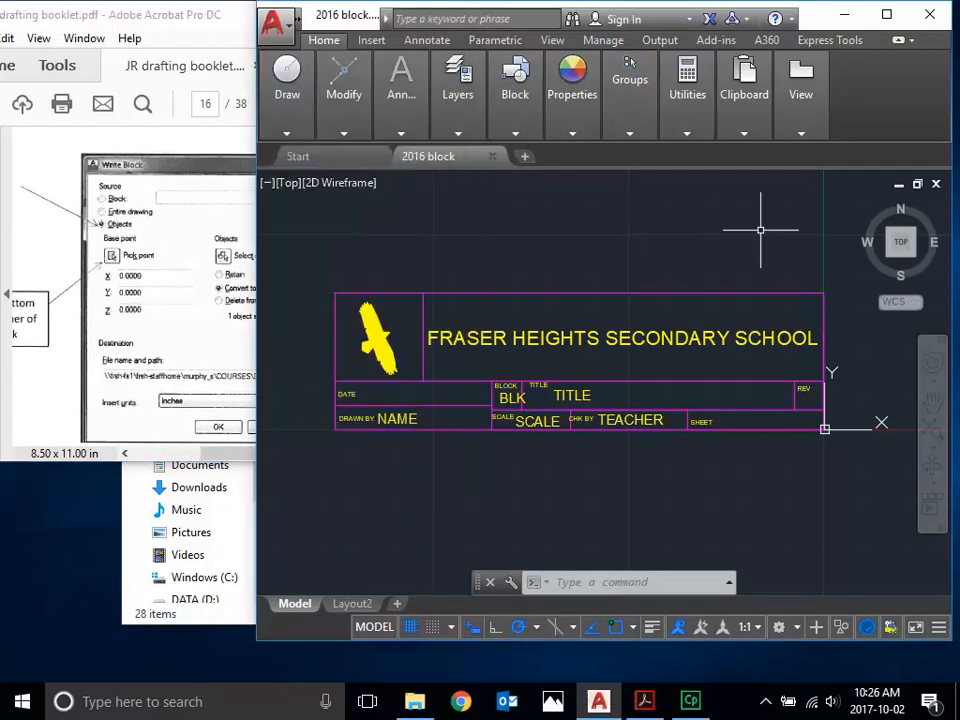
Step: Start WBLOCK and pick the lower-right corner endpoint of the title block as the insertion base point
click(575, 583)
text(wblock)
key(Return)
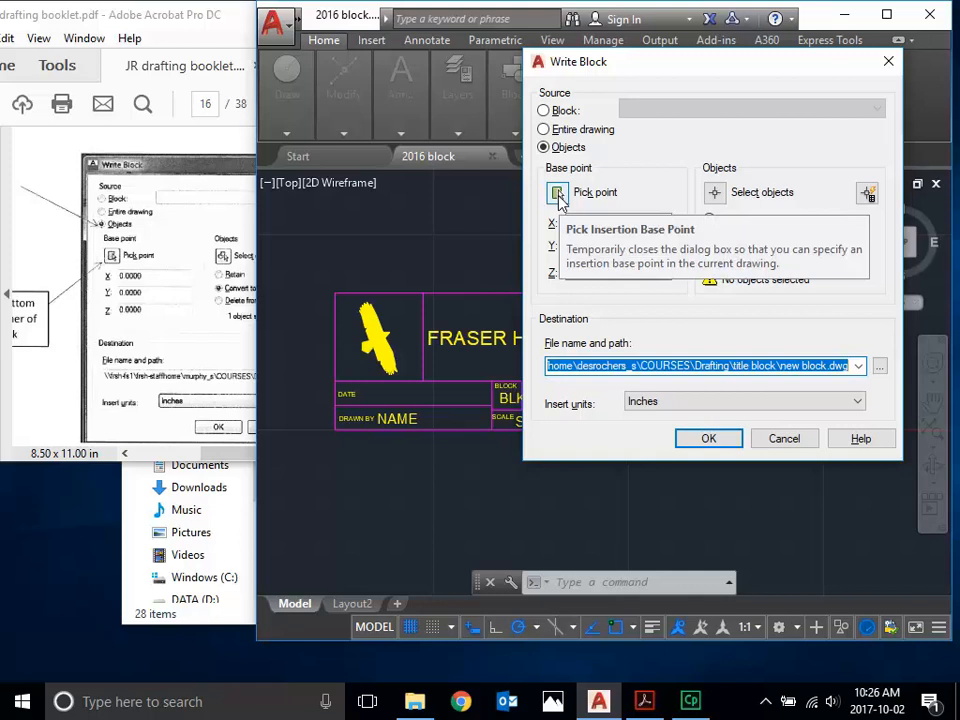
click(558, 195)
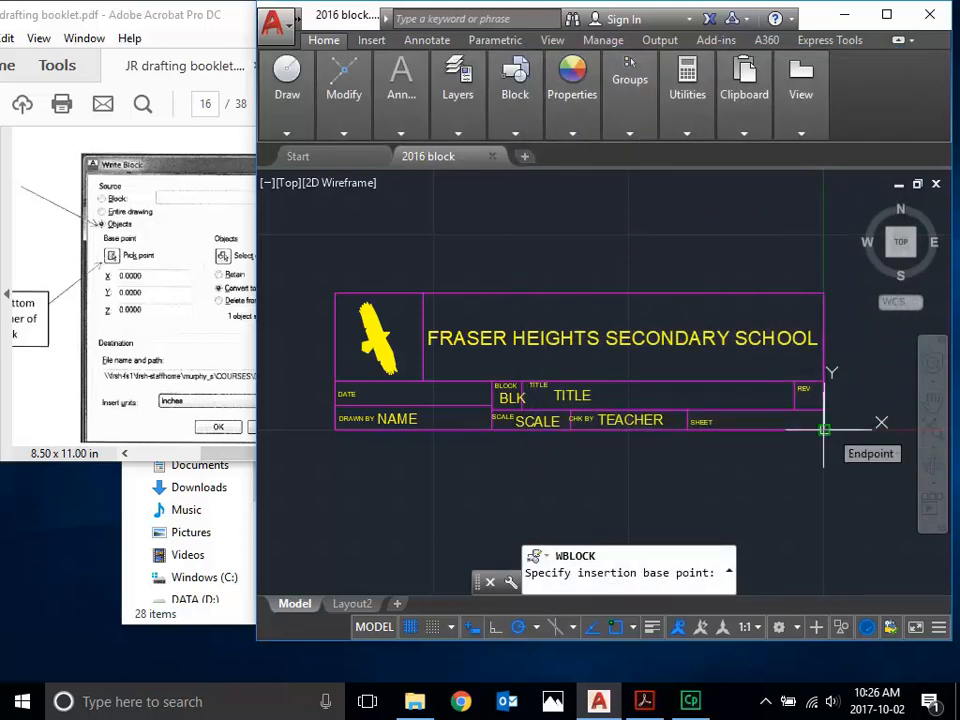
click(824, 429)
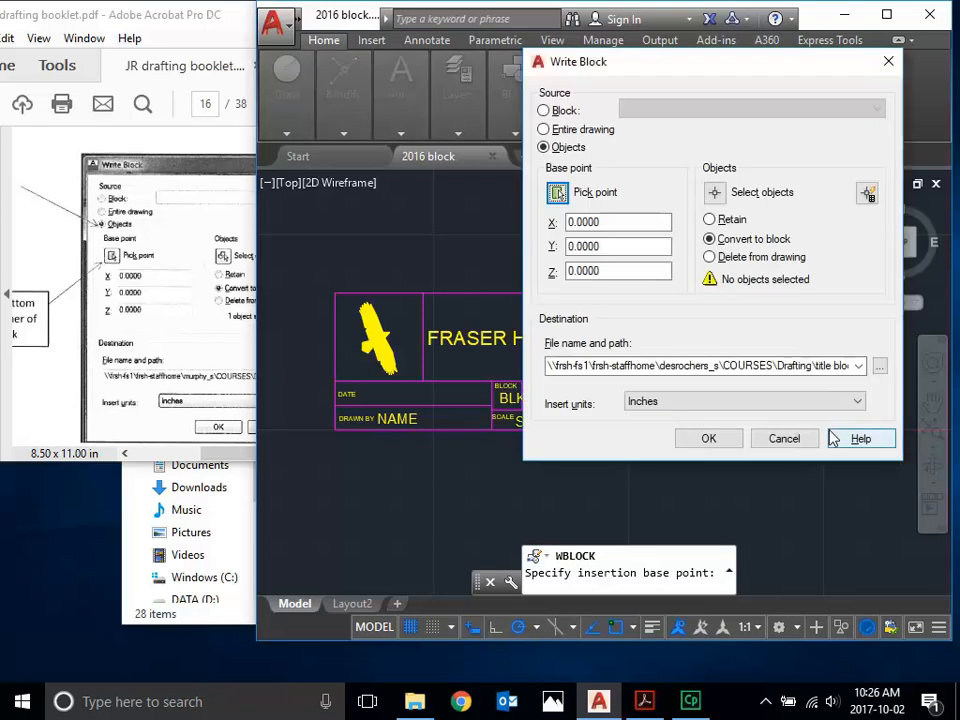
Step: Following the booklet's example, choose Convert to block and select the entire title block as the objects to write
drag(154, 210, 40, 200)
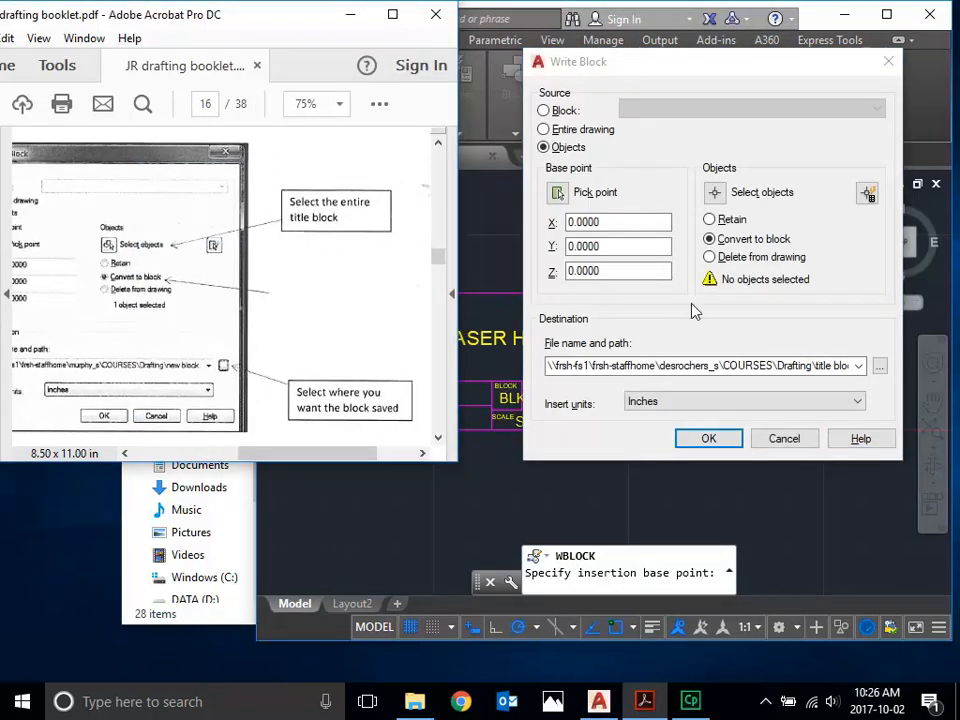
click(742, 303)
click(711, 242)
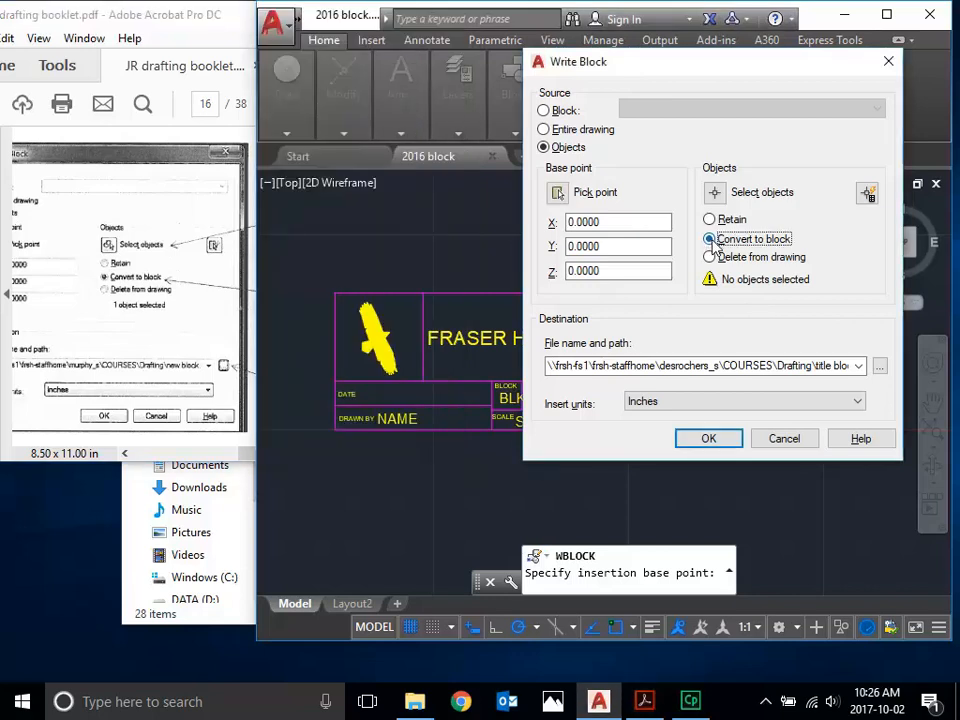
click(716, 193)
click(282, 230)
click(845, 467)
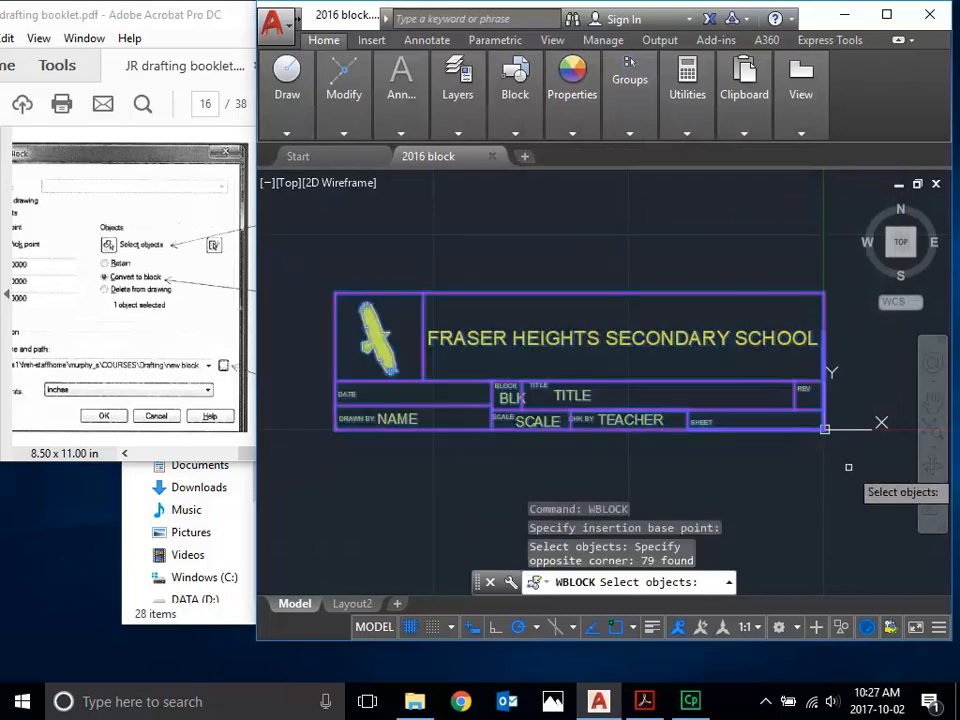
key(Return)
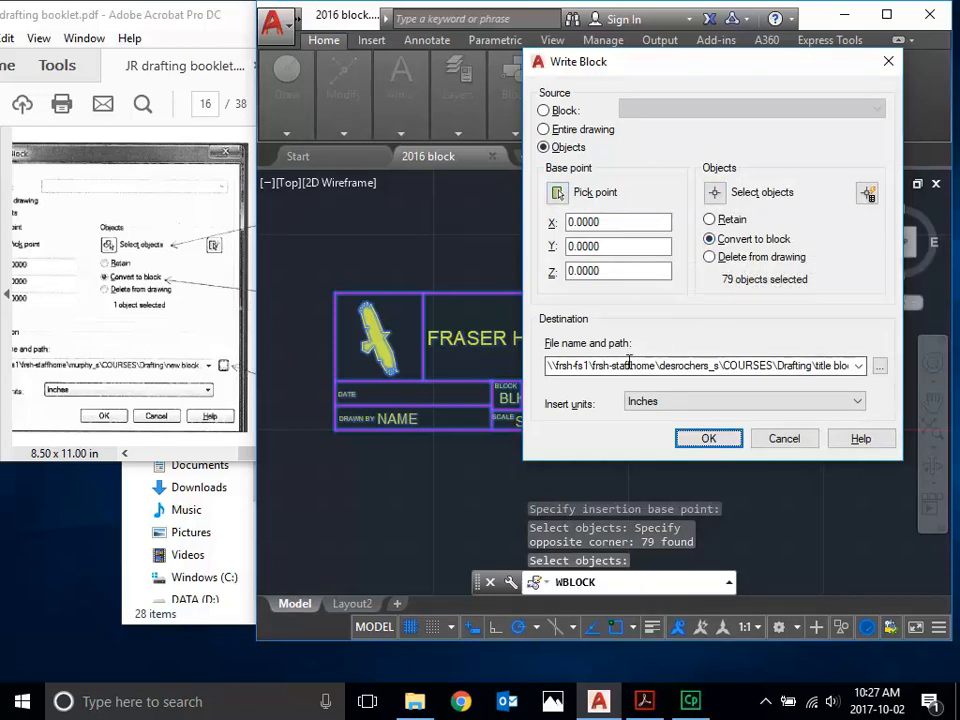
Step: Write the selected objects to a file named October 2017 block in the title block folder, accepting the default attribute values
click(880, 368)
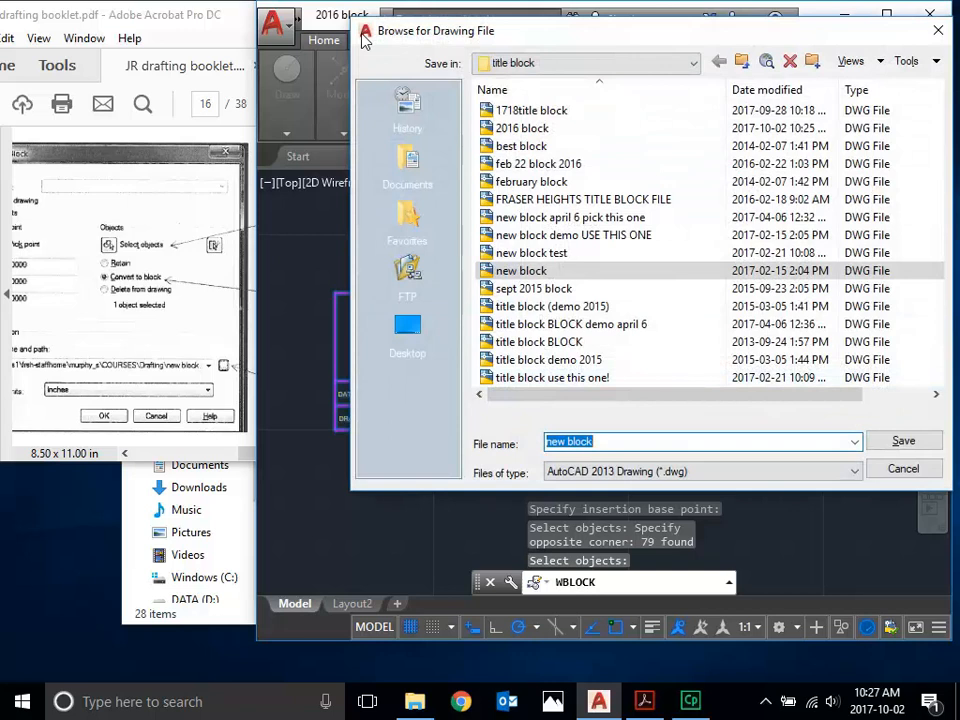
click(584, 68)
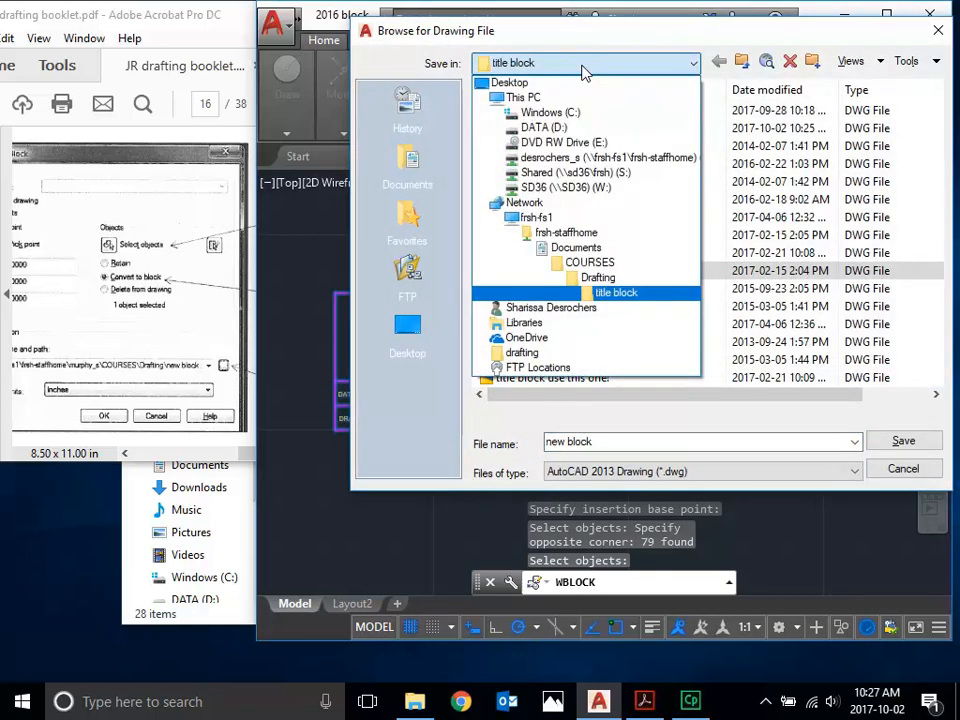
click(584, 68)
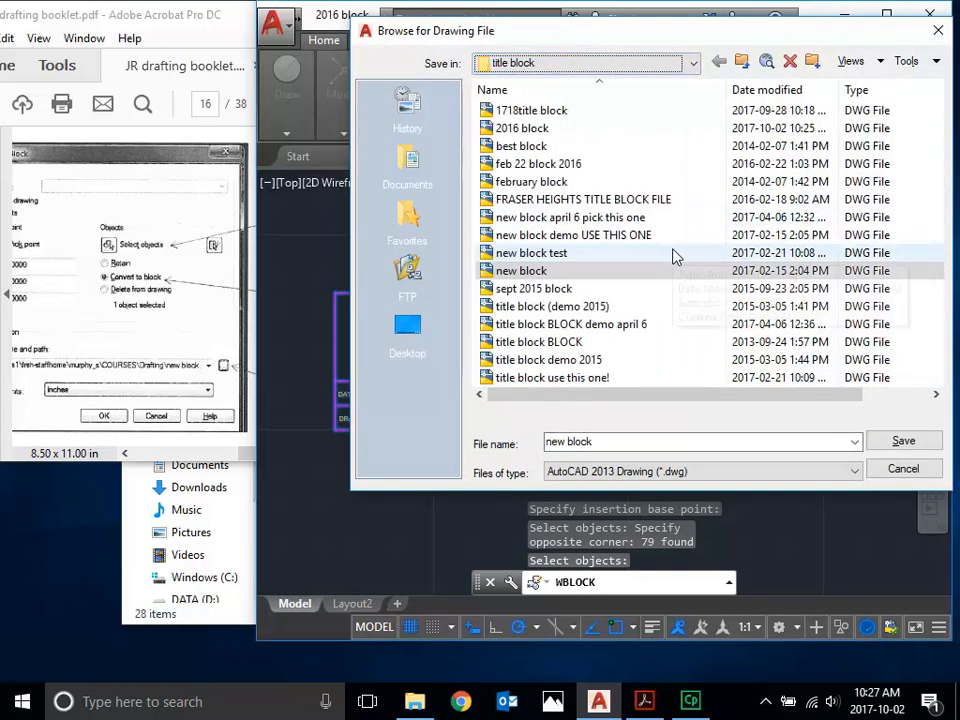
double_click(614, 441)
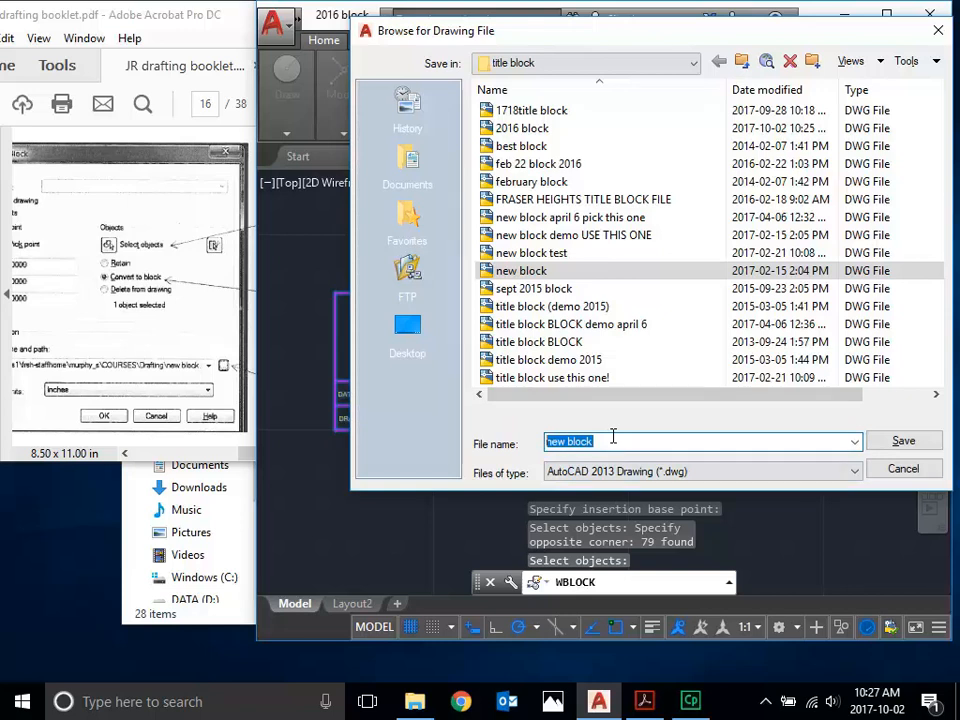
text(October 2017)
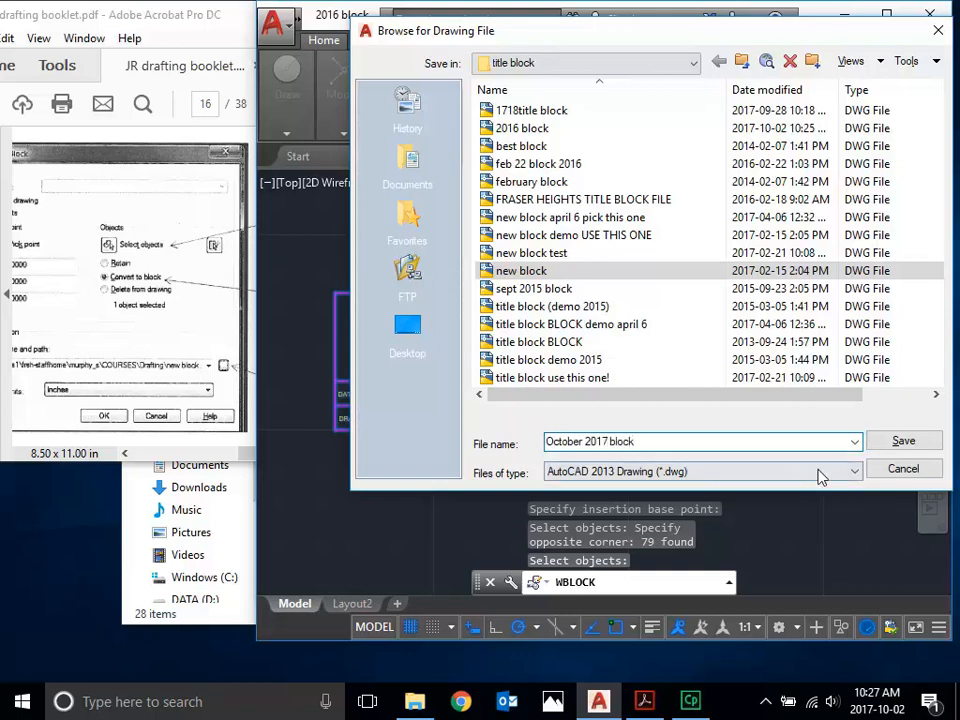
click(904, 443)
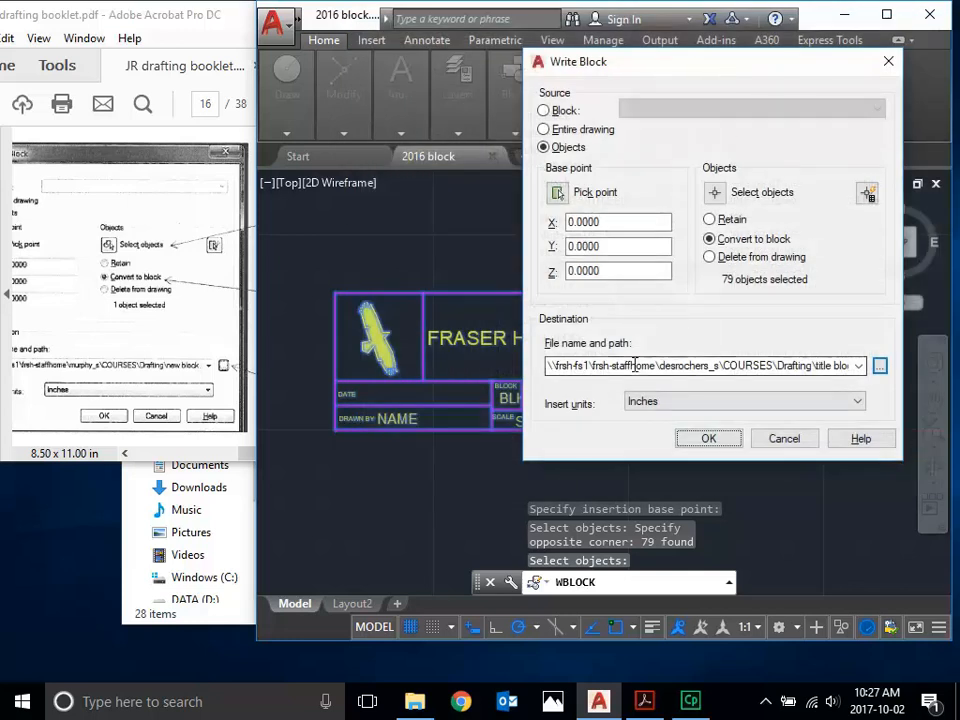
click(711, 442)
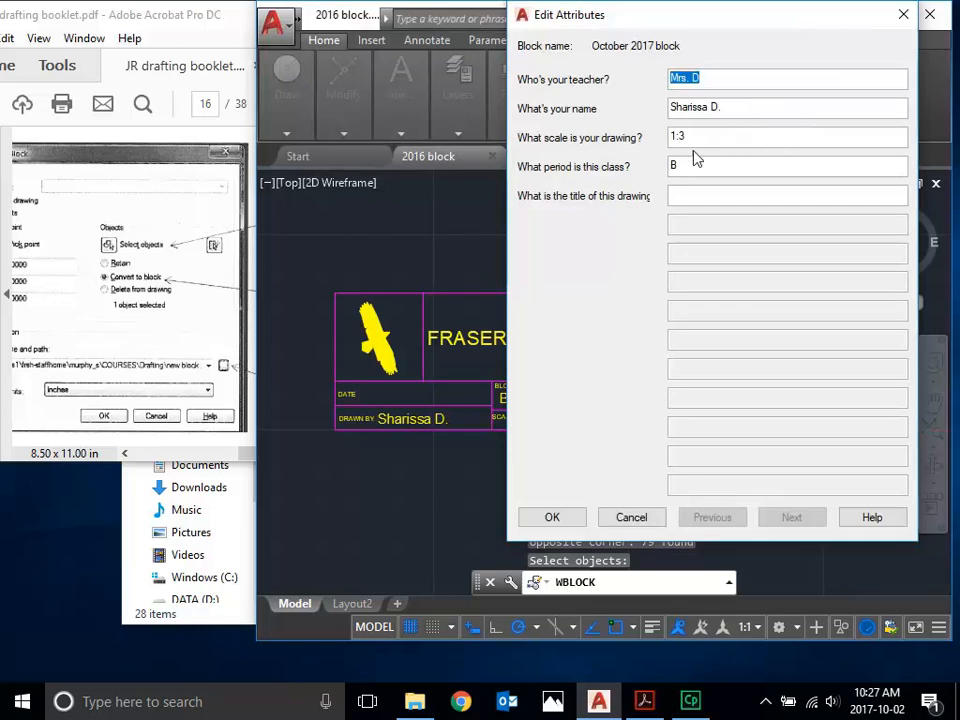
click(551, 517)
Step: Set the TITLE attribute of the title block to Drawing 1
scroll(527, 510, up, 3)
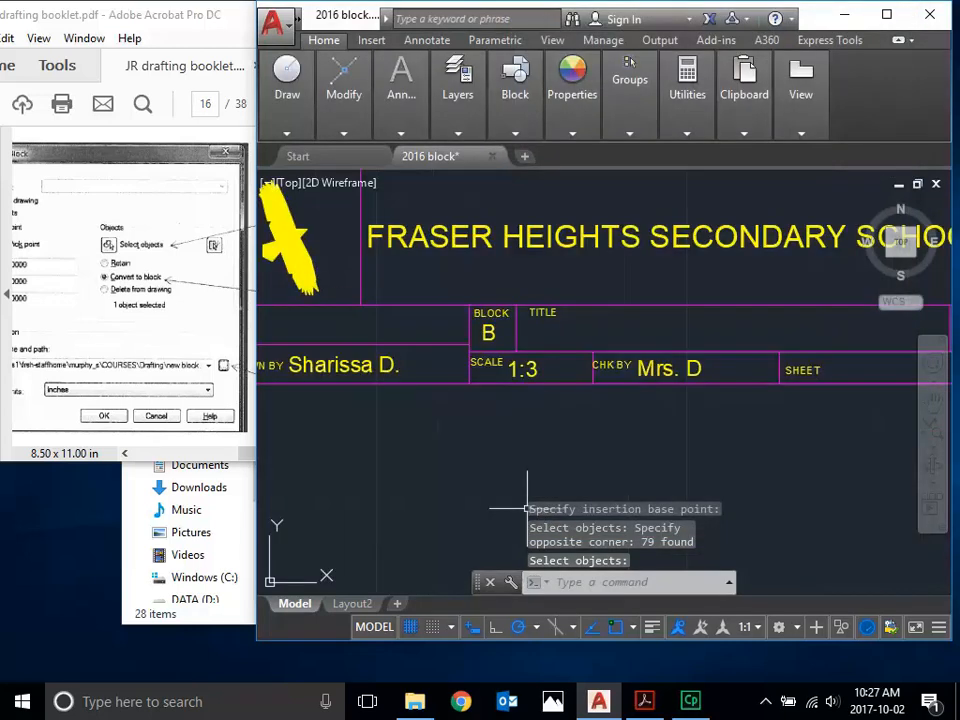
scroll(521, 429, down, 2)
scroll(405, 437, up, 2)
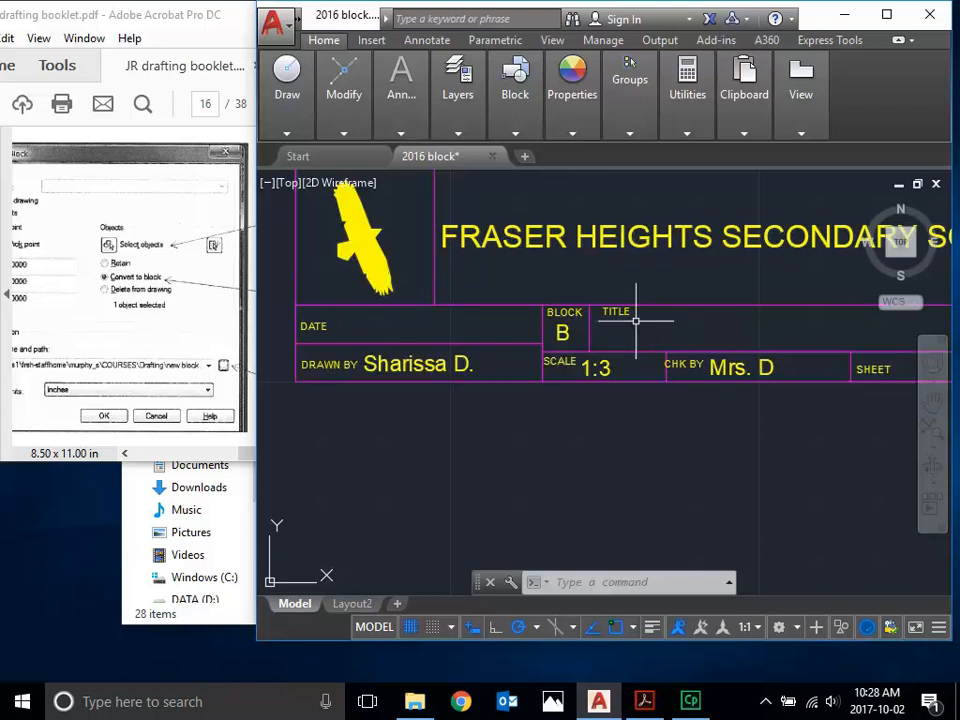
scroll(636, 320, down, 2)
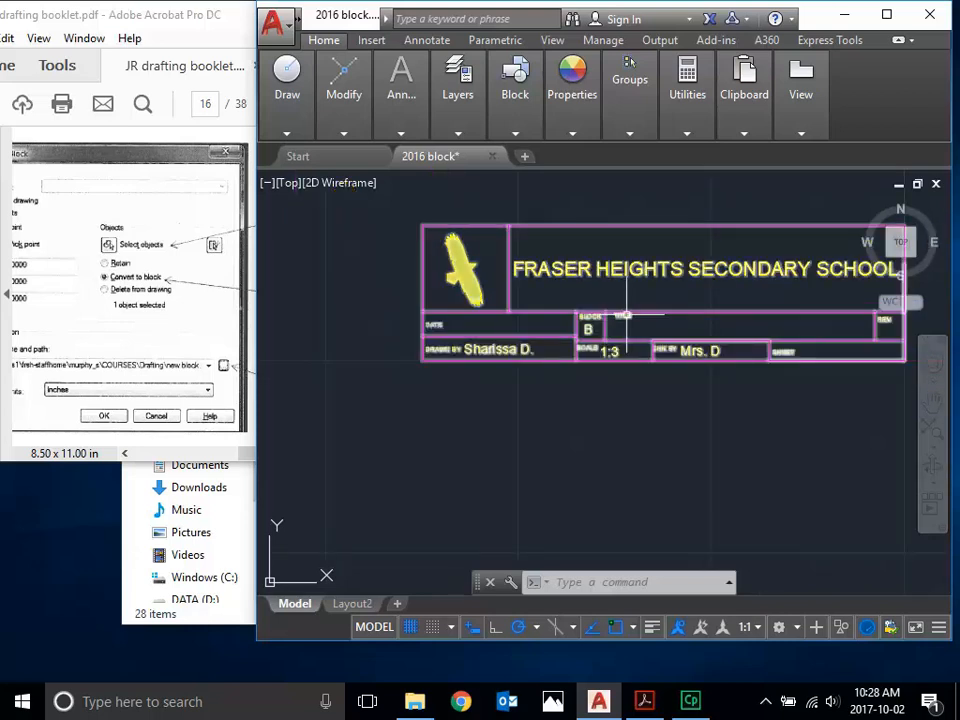
double_click(628, 319)
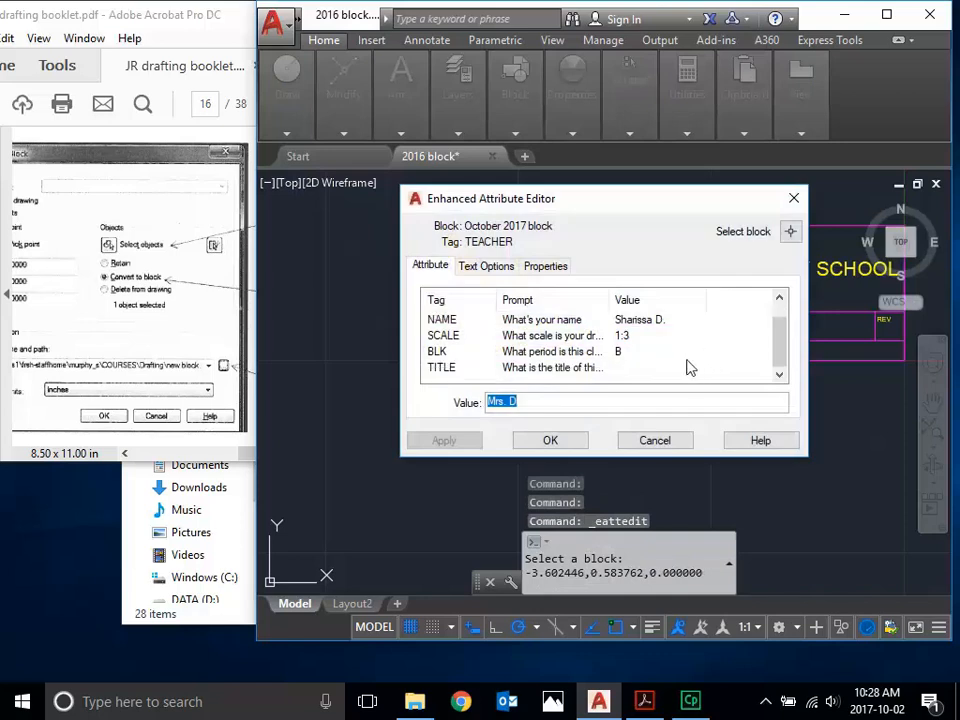
click(632, 369)
click(558, 396)
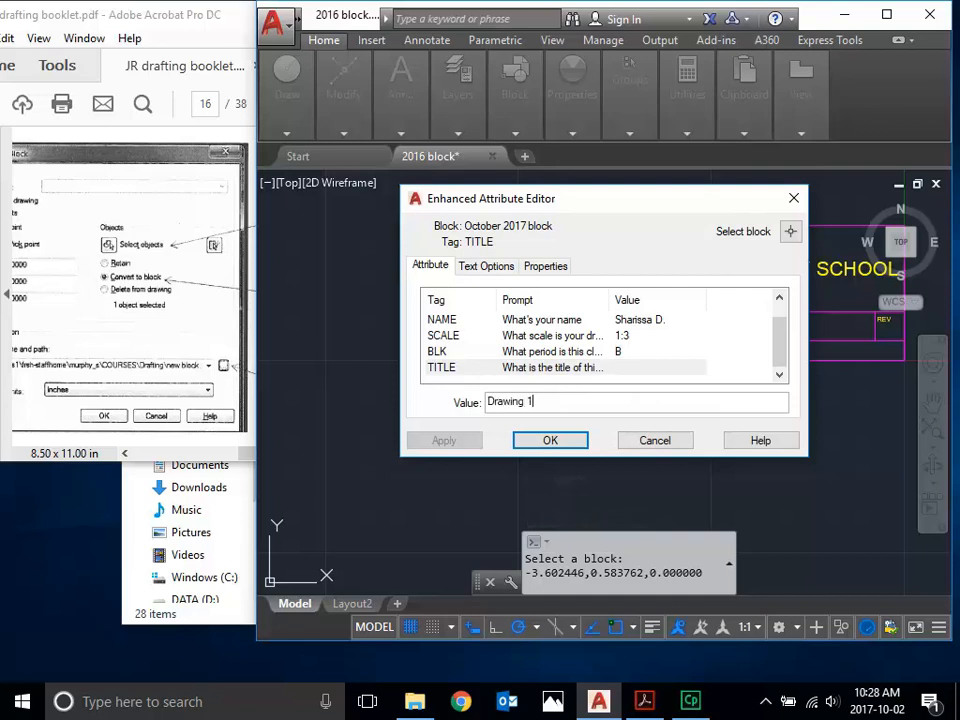
click(550, 440)
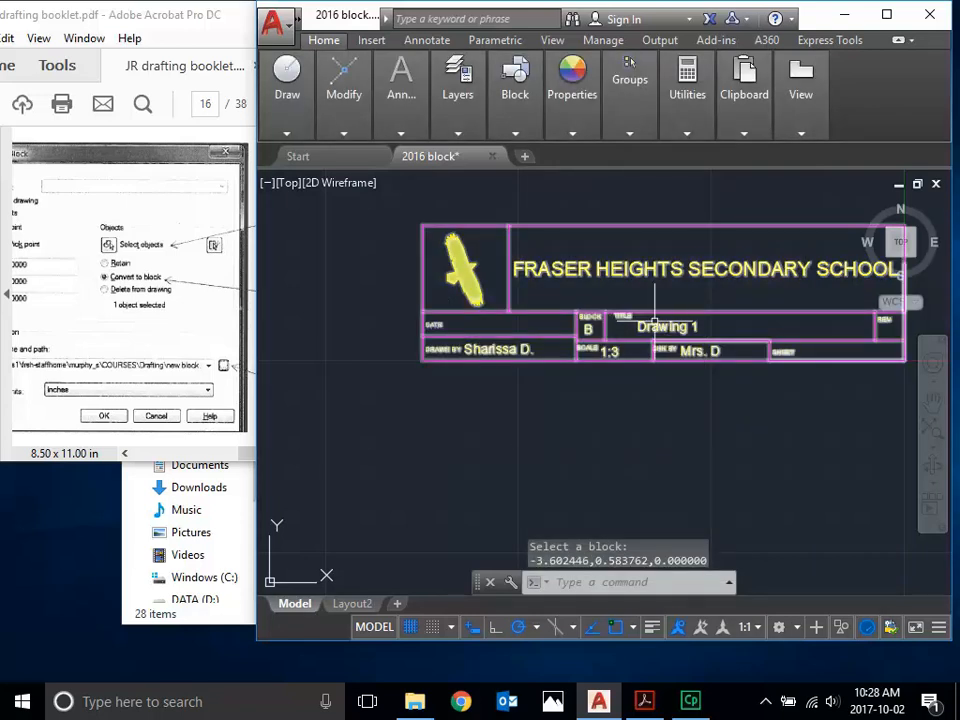
Step: Try exploding the title block with the EXPLODE command, and undo the explode
scroll(583, 340, up, 5)
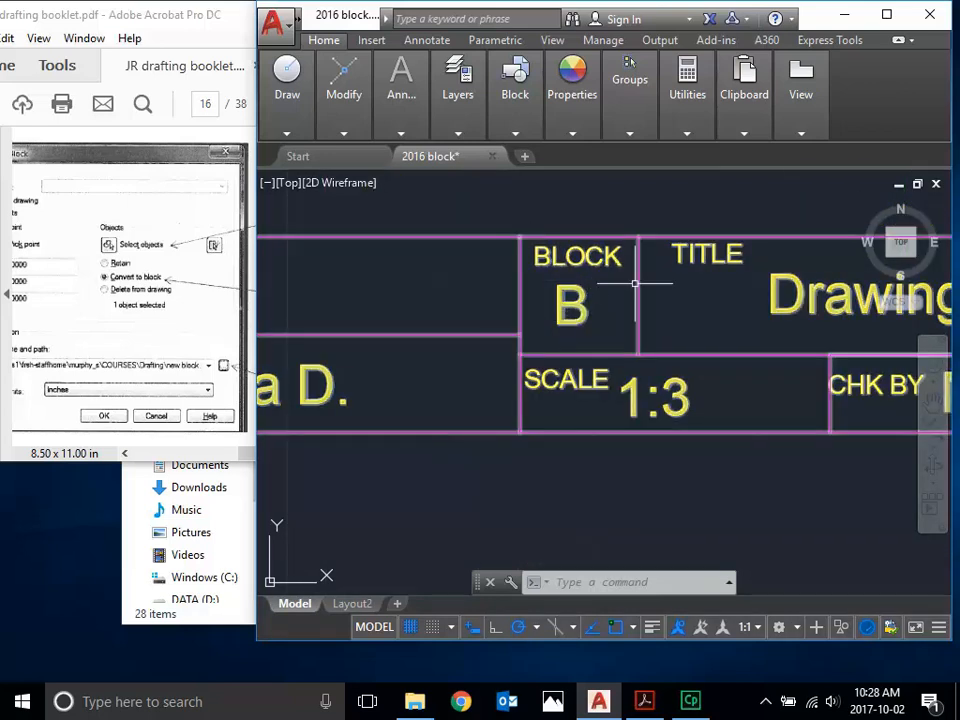
scroll(600, 320, down, 4)
scroll(681, 321, up, 1)
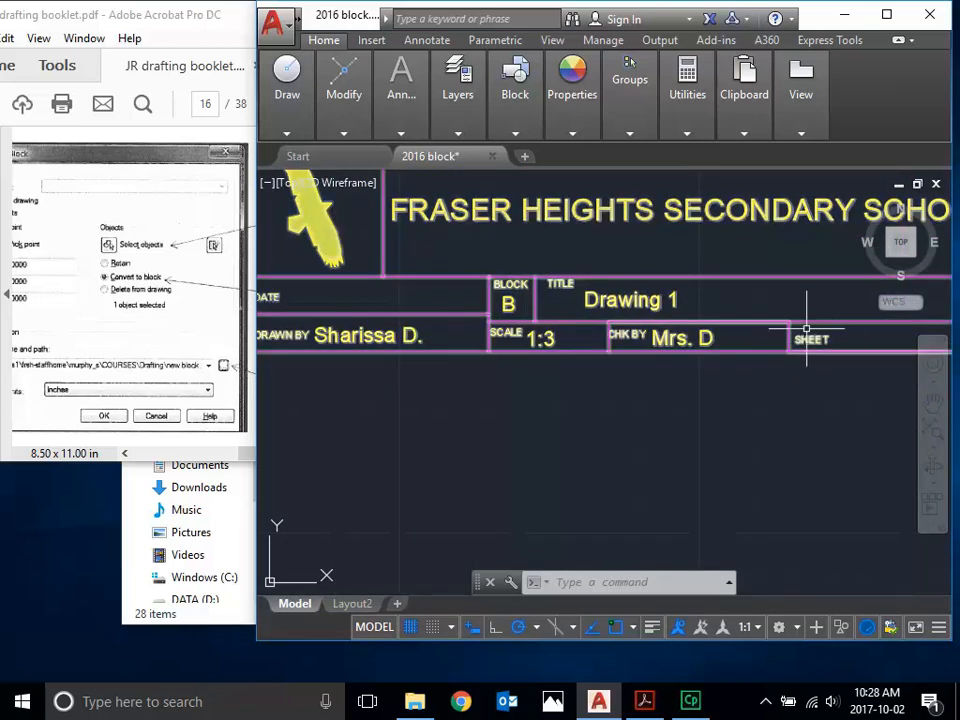
scroll(666, 392, down, 2)
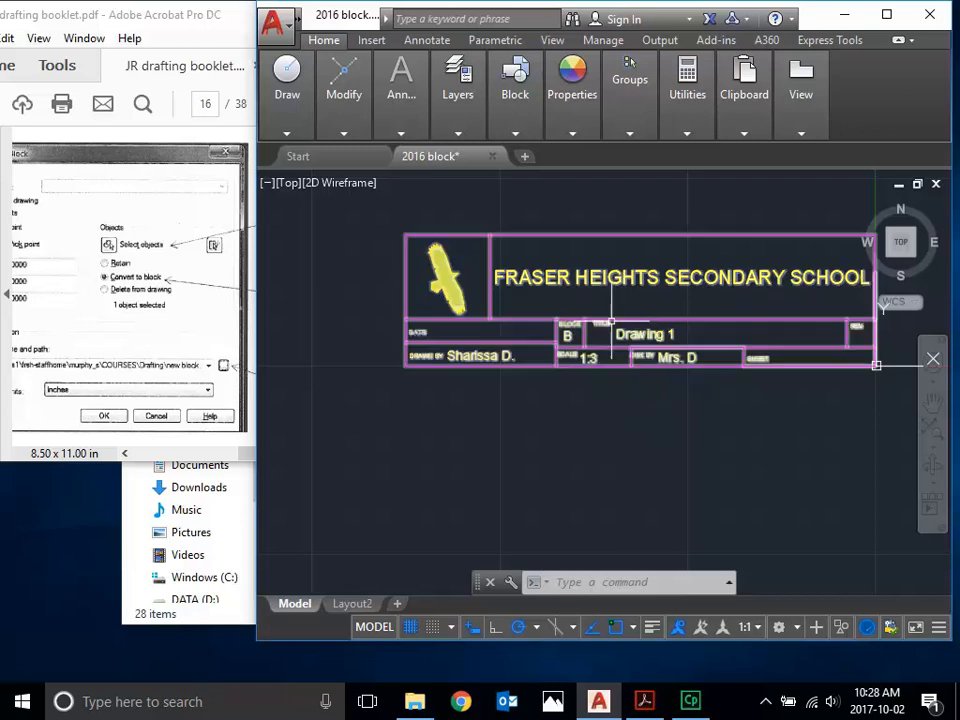
click(493, 340)
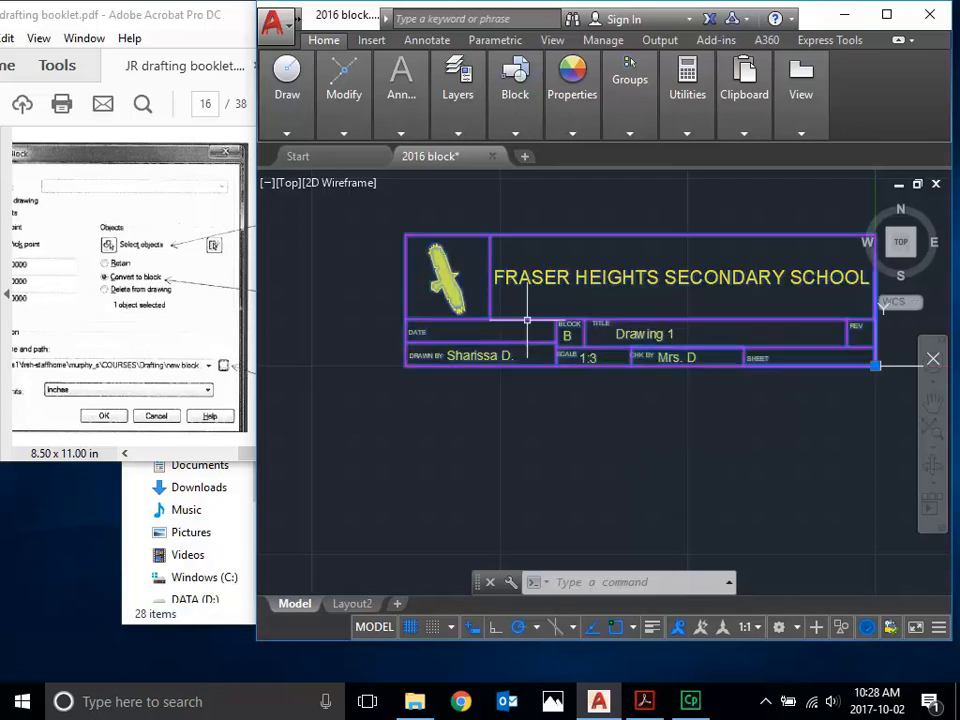
text(EX)
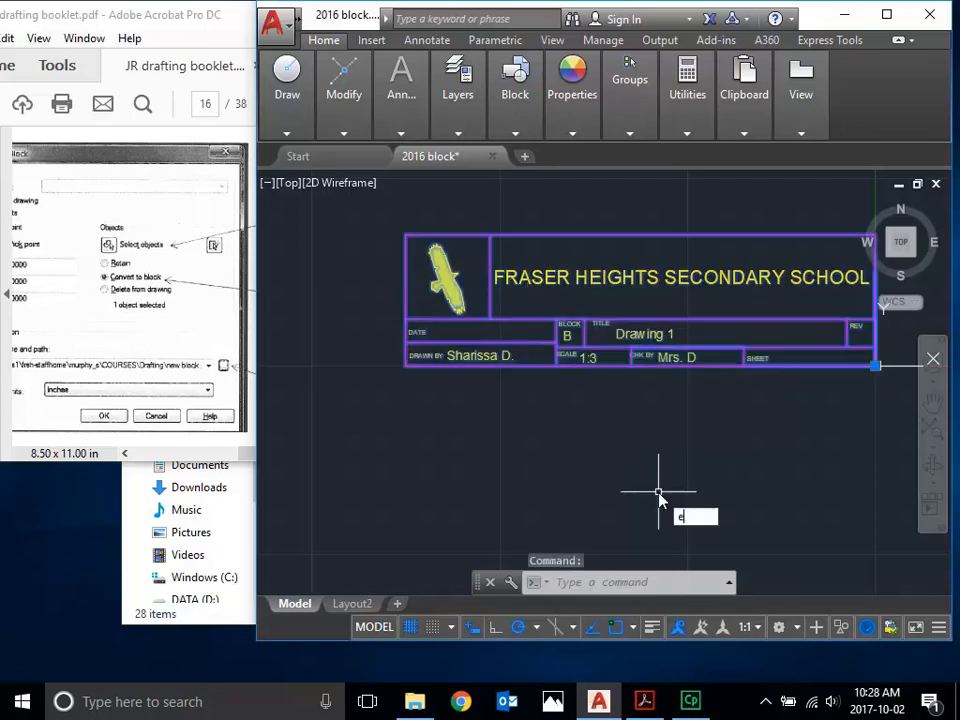
text(plode)
key(Return)
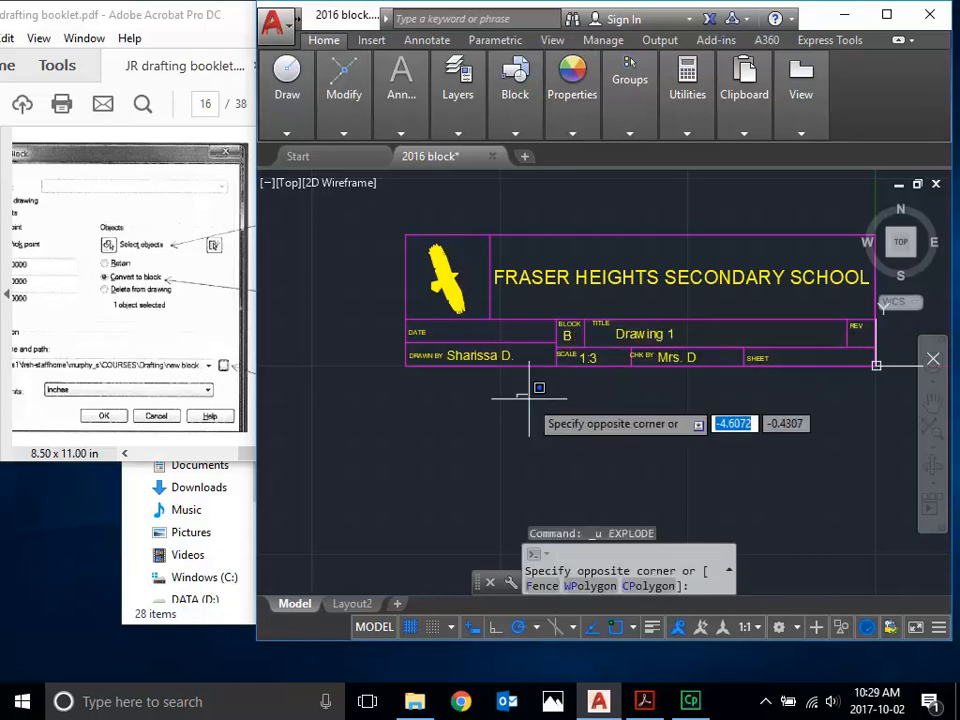
click(546, 437)
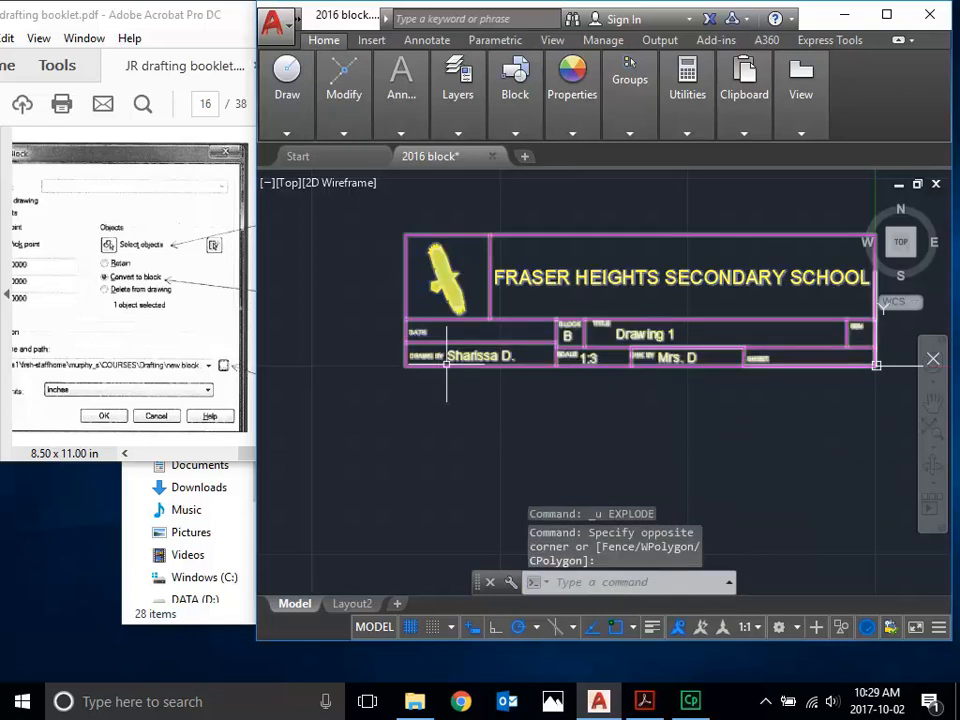